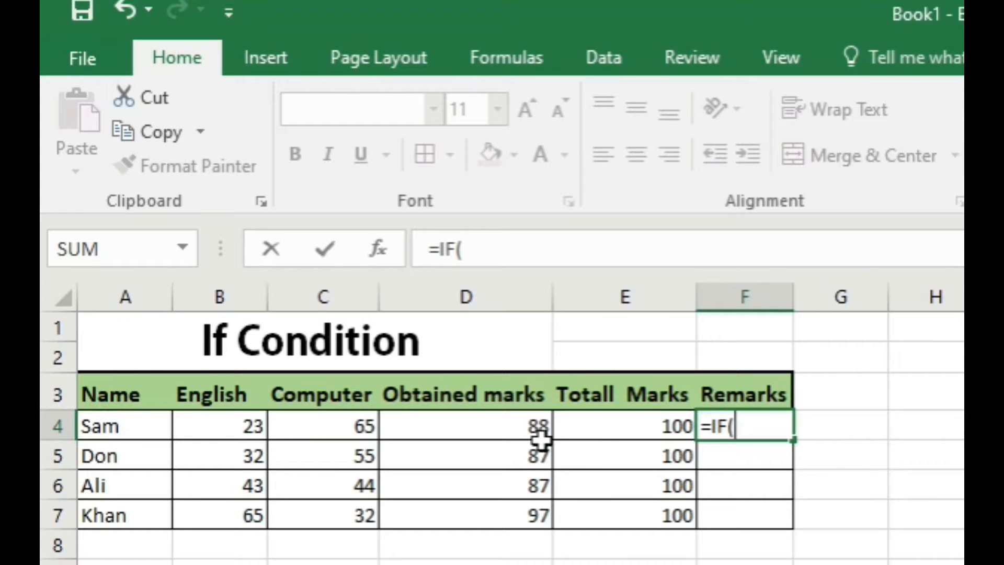
# - Give the IF formula in F4 the condition that the obtained marks in D4 are greater than 45 (D4>45)
pyautogui.click(534, 426)
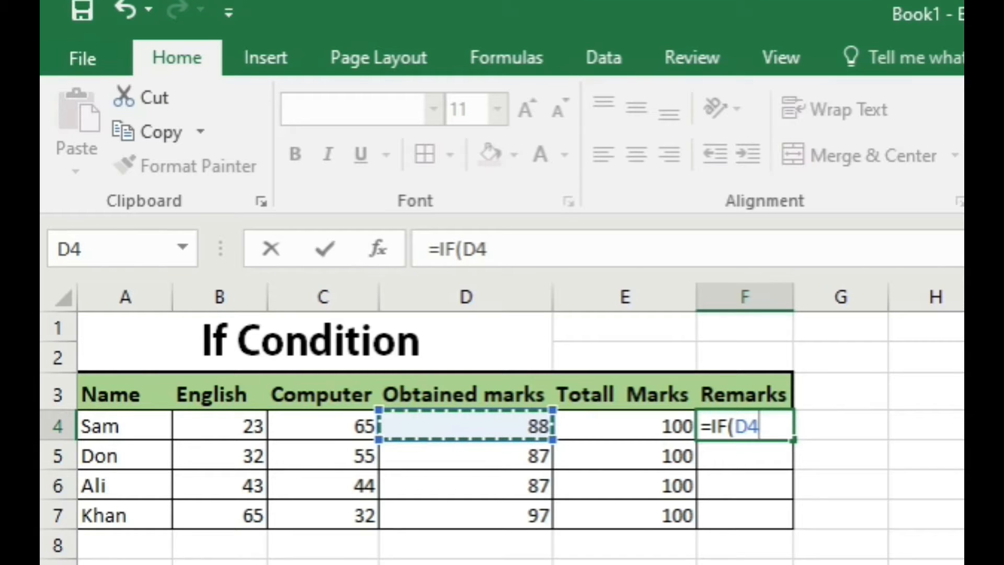
pyautogui.write(',')
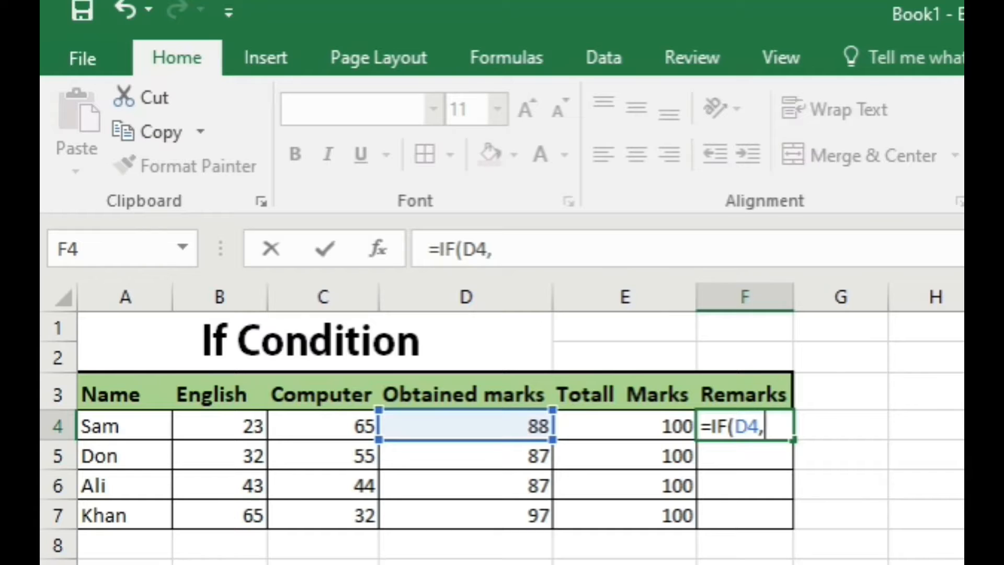
pyautogui.press('BackSpace')
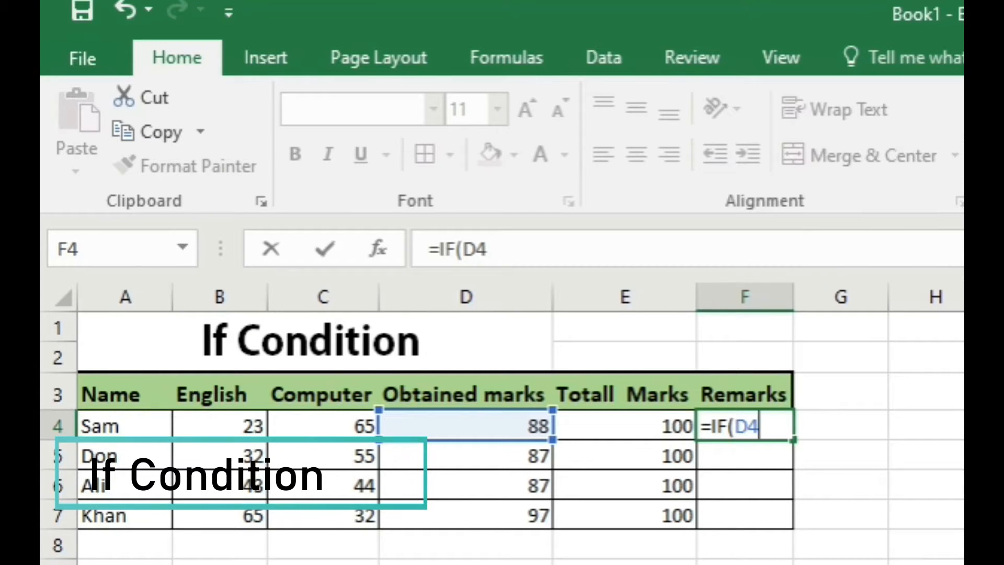
pyautogui.write('>')
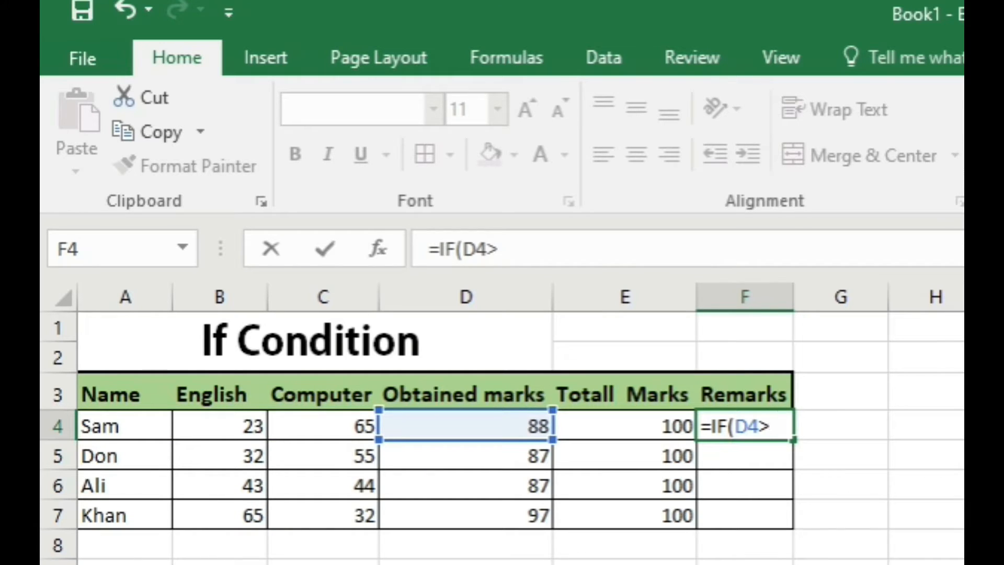
pyautogui.write('45')
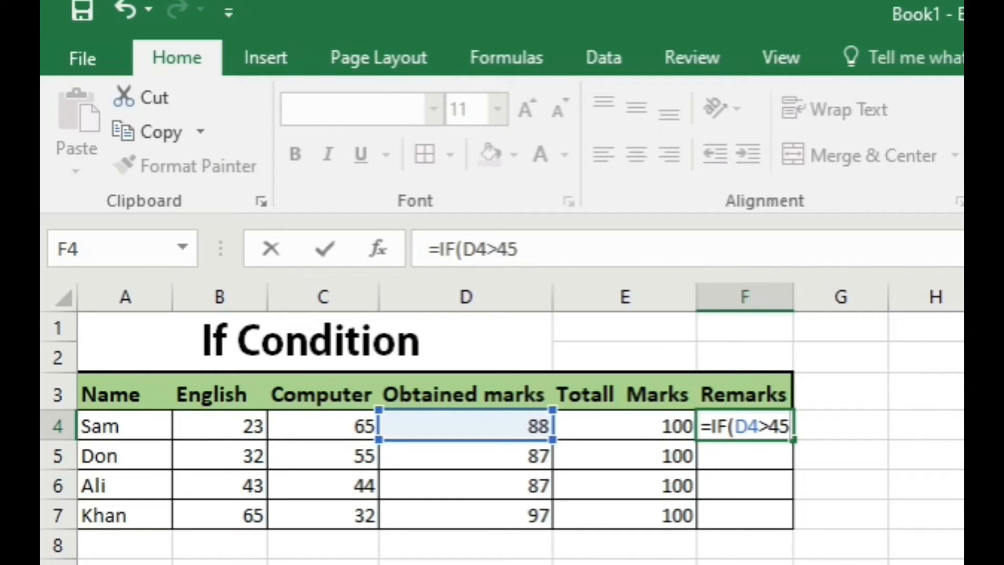
# - Add the quoted text "Pass" as the value if true in F4's IF formula
pyautogui.write(',Pass')
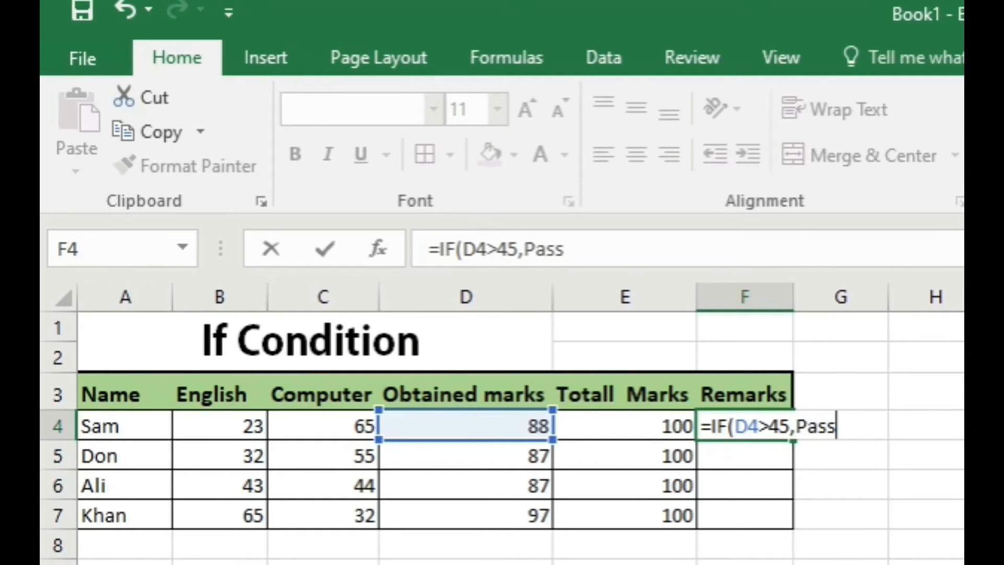
pyautogui.press('BackSpace')
pyautogui.press('BackSpace')
pyautogui.press('BackSpace')
pyautogui.press('BackSpace')
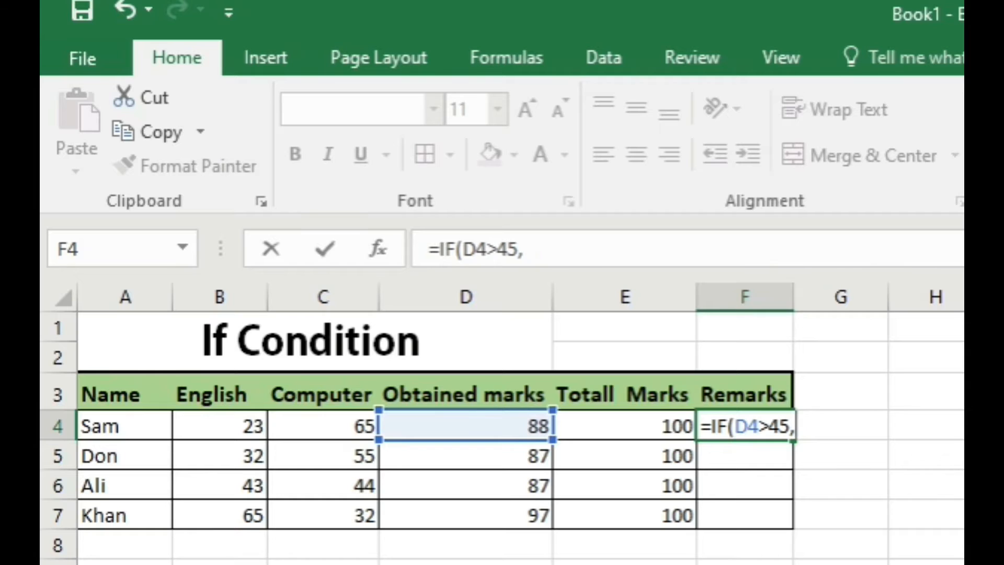
pyautogui.write('@')
pyautogui.press('BackSpace')
pyautogui.write(':')
pyautogui.press('BackSpace')
pyautogui.write(';')
pyautogui.press('BackSpace')
pyautogui.write('""')
pyautogui.press('BackSpace')
pyautogui.write('Pass')
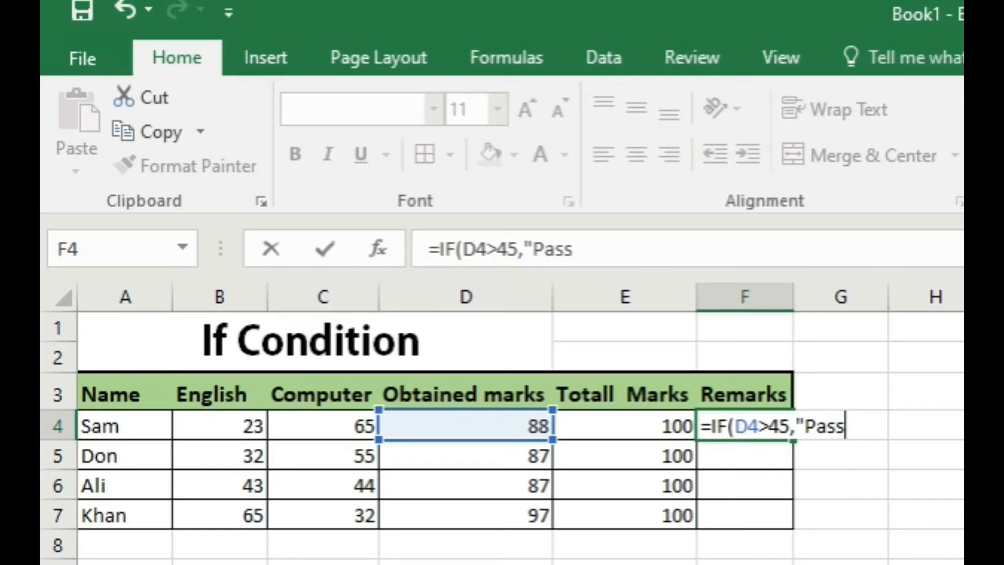
# - Add "Fail" as the value if false and complete the formula =IF(D4>45,"Pass","Fail") in F4
pyautogui.write('",Fail')
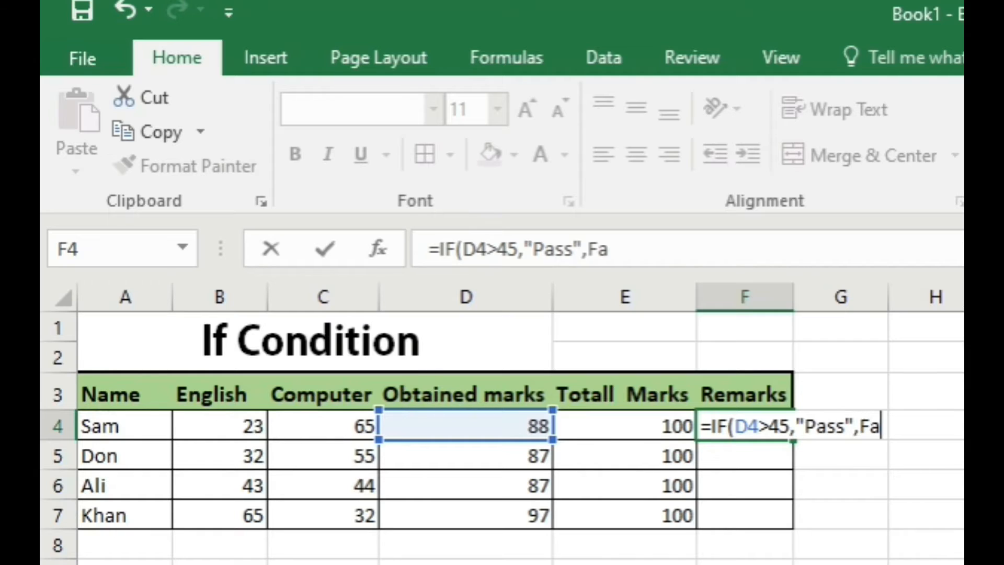
pyautogui.press('BackSpace')
pyautogui.press('BackSpace')
pyautogui.press('BackSpace')
pyautogui.press('BackSpace')
pyautogui.write('"')
pyautogui.write('Fail')
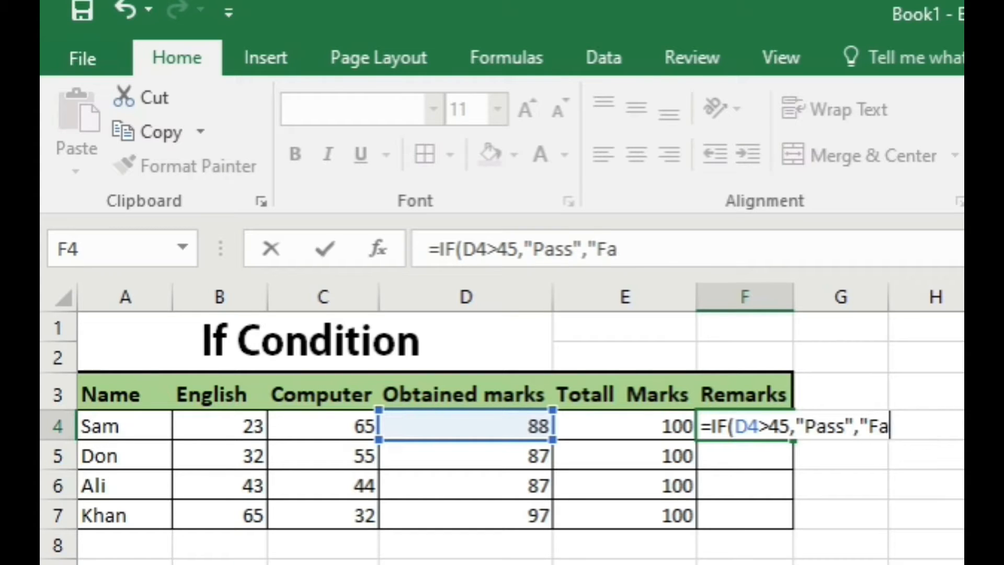
pyautogui.write('"')
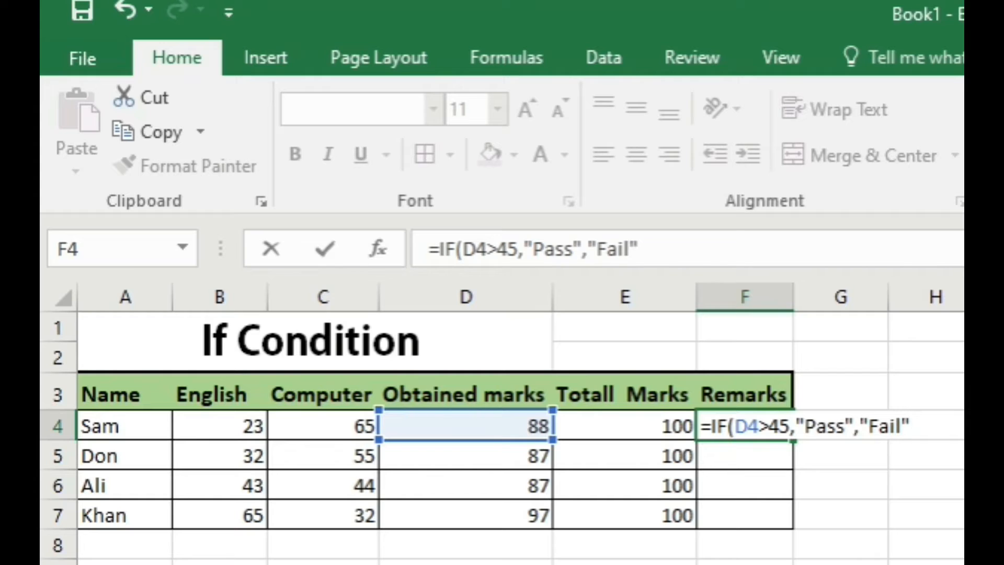
pyautogui.write(')')
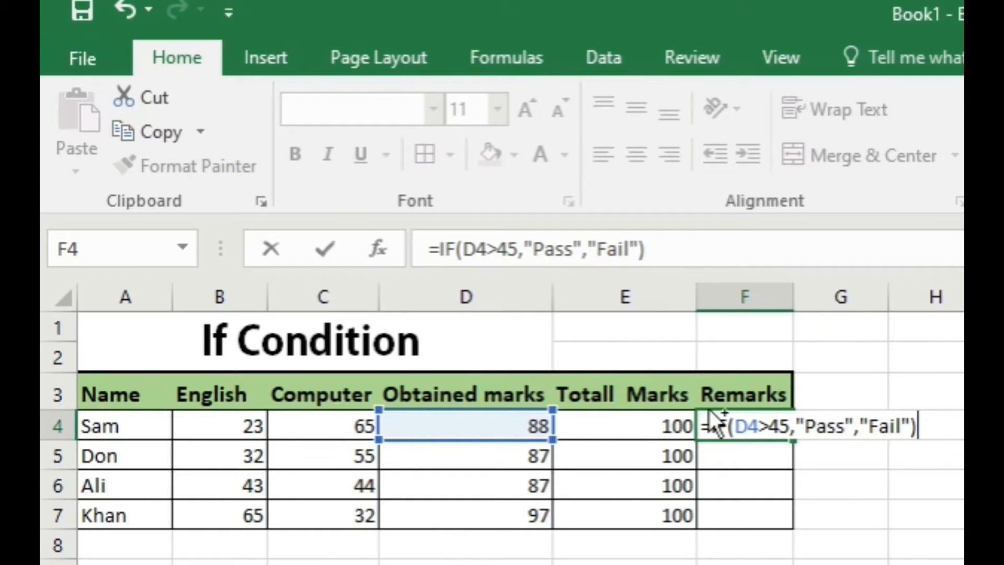
pyautogui.click(834, 455)
pyautogui.click(735, 430)
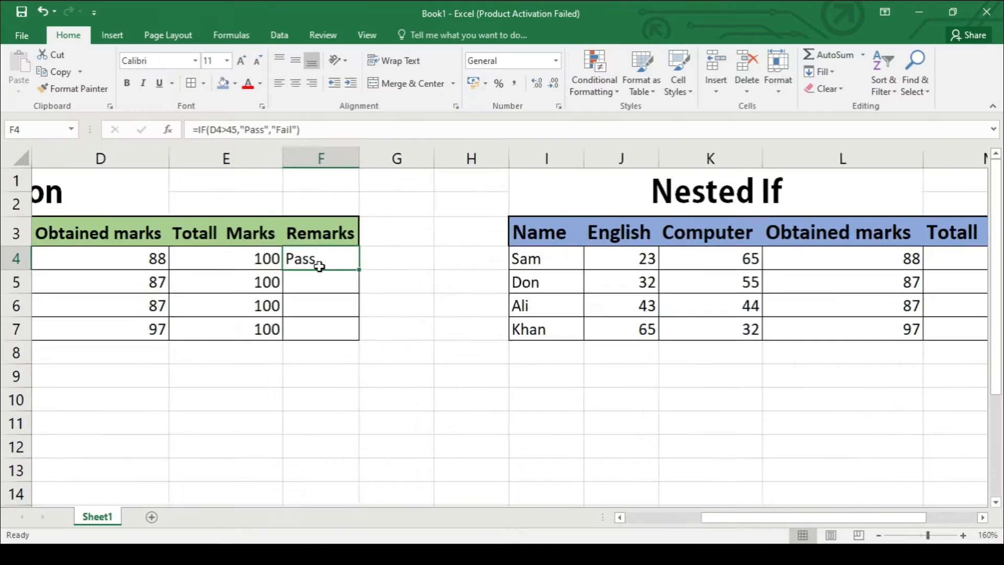
# - Examine the condition and the two result texts in F4's IF formula
pyautogui.keyDown('ctrl'); pyautogui.scroll(4, 411, 346); pyautogui.keyUp('ctrl')
pyautogui.doubleClick(440, 300)
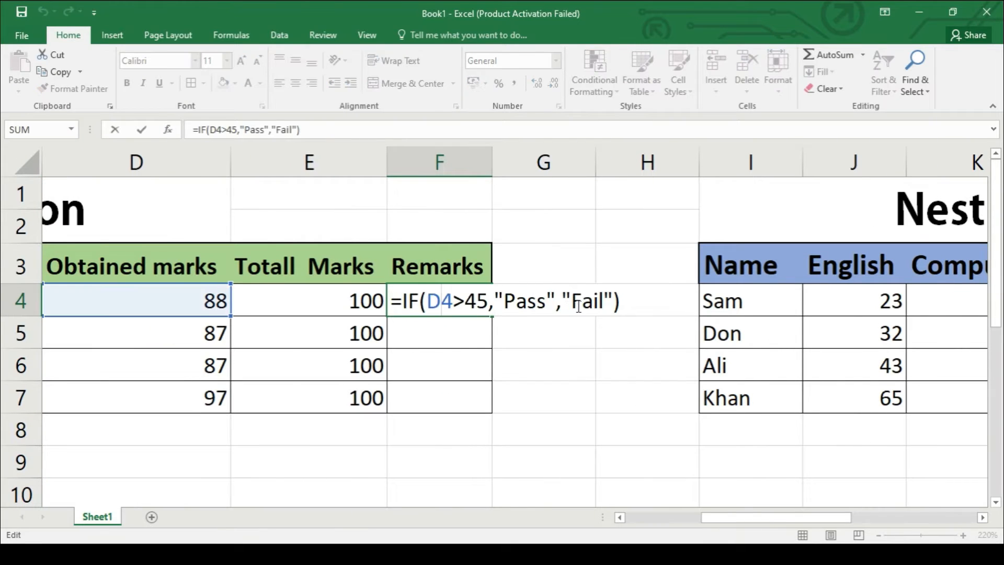
pyautogui.moveTo(394, 301); pyautogui.dragTo(486, 301)
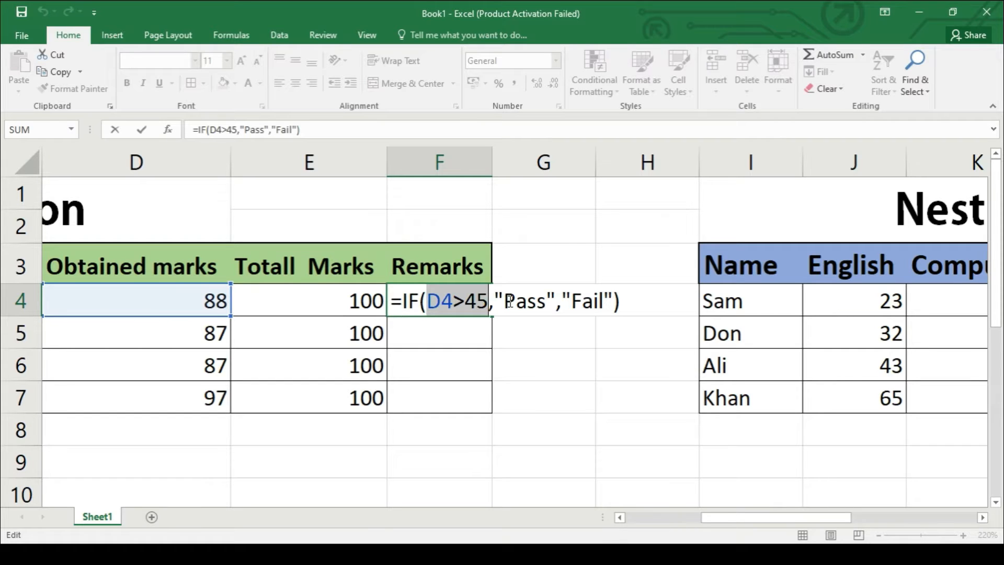
pyautogui.moveTo(508, 302); pyautogui.dragTo(610, 302)
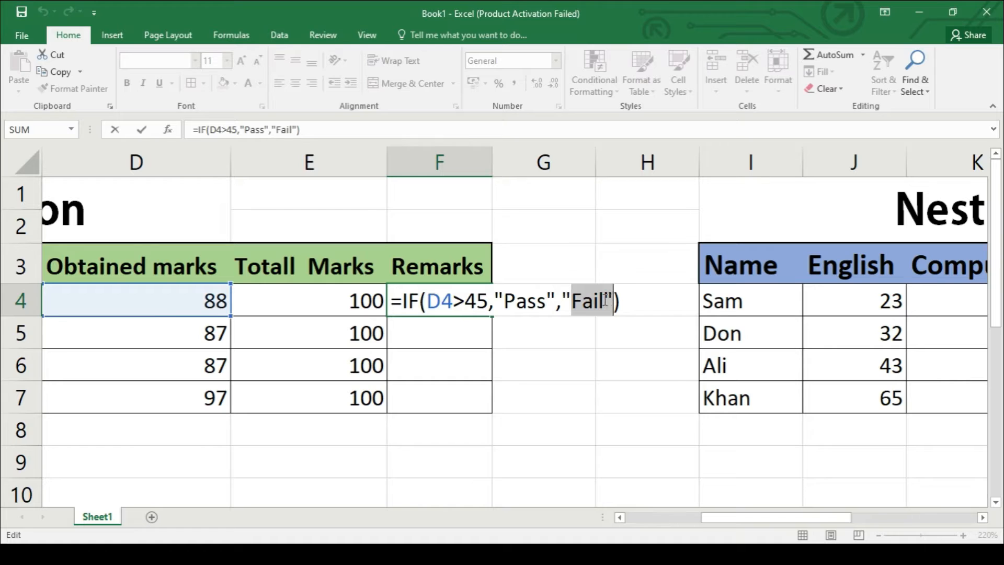
pyautogui.click(551, 378)
# - Fill the IF formula from F4 down through F7 in the Remarks column
pyautogui.click(445, 308)
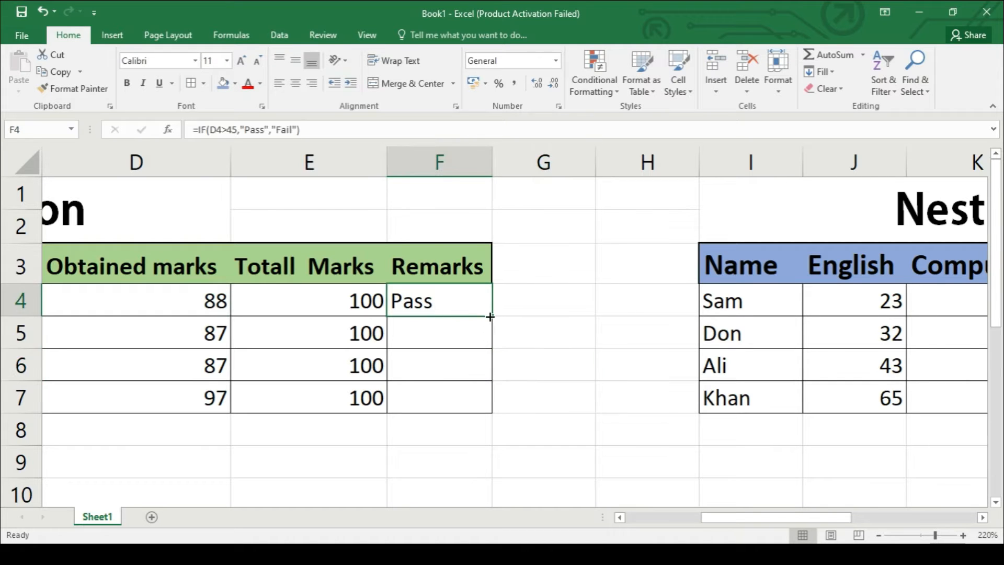
pyautogui.moveTo(489, 317); pyautogui.dragTo(495, 419)
pyautogui.click(550, 320)
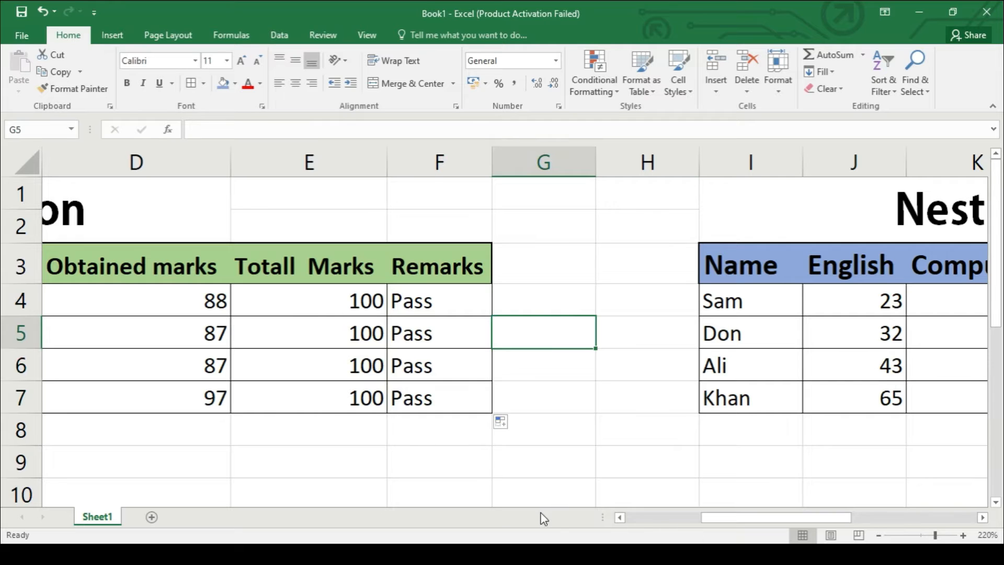
# - Set the English mark in B4 and the Computer mark in C4 to 12, and check the remark in F4
pyautogui.moveTo(740, 516); pyautogui.dragTo(665, 521)
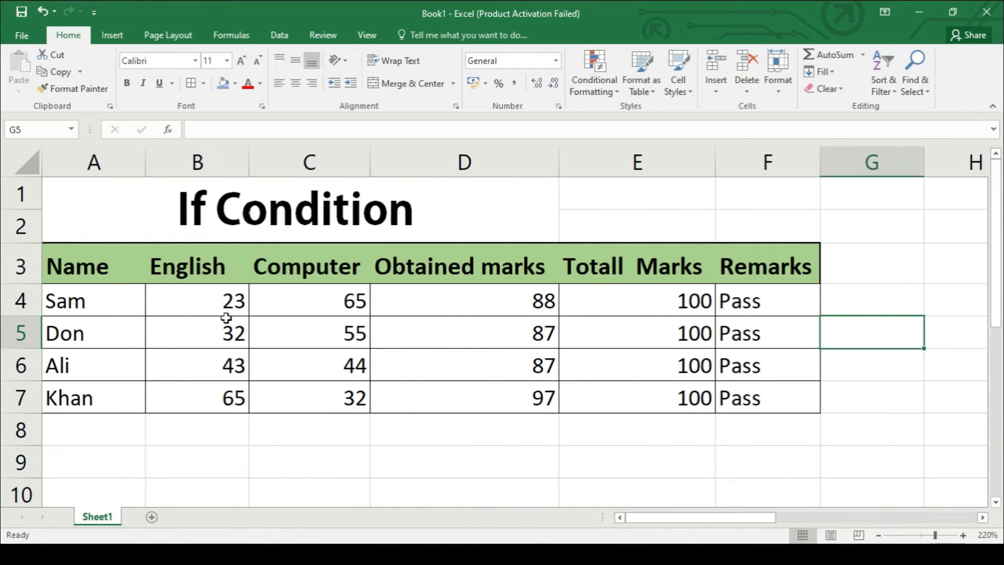
pyautogui.click(227, 298)
pyautogui.click(319, 293)
pyautogui.click(503, 302)
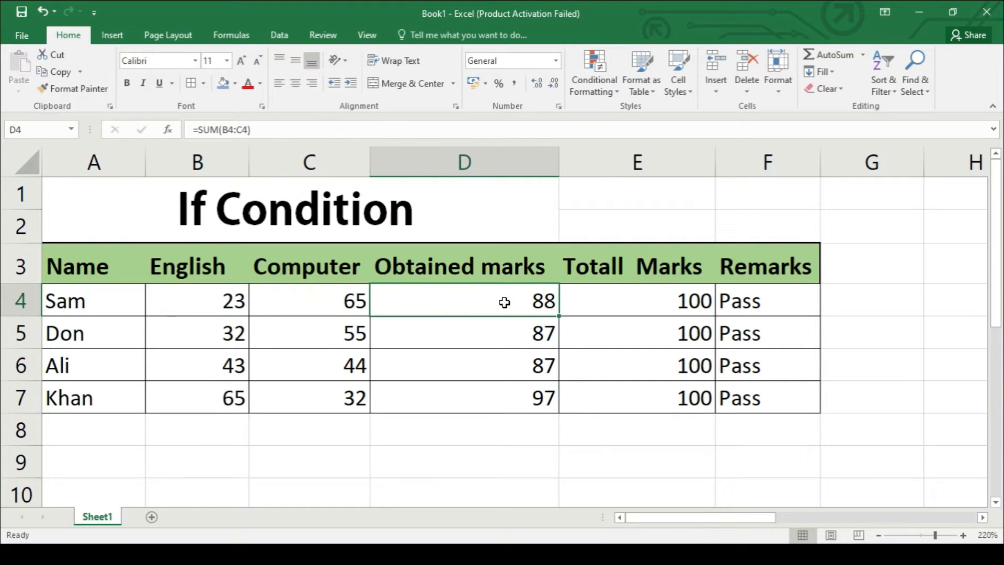
pyautogui.click(230, 308)
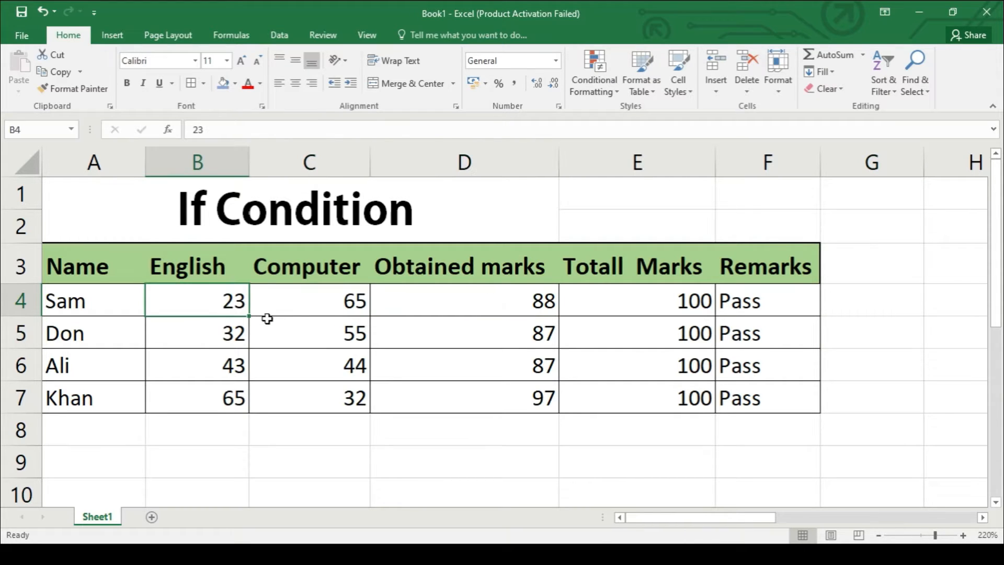
pyautogui.write('12')
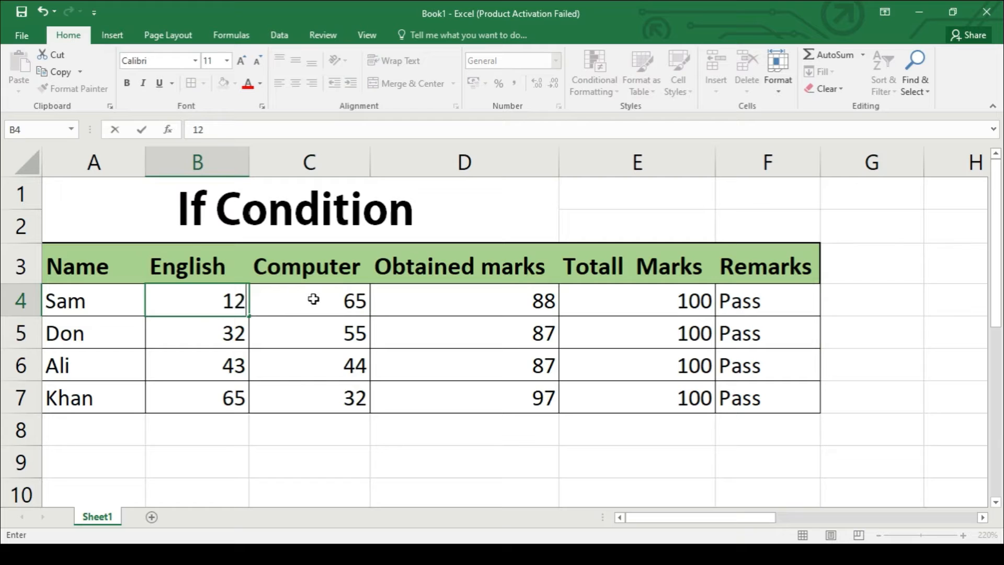
pyautogui.click(313, 299)
pyautogui.write('12')
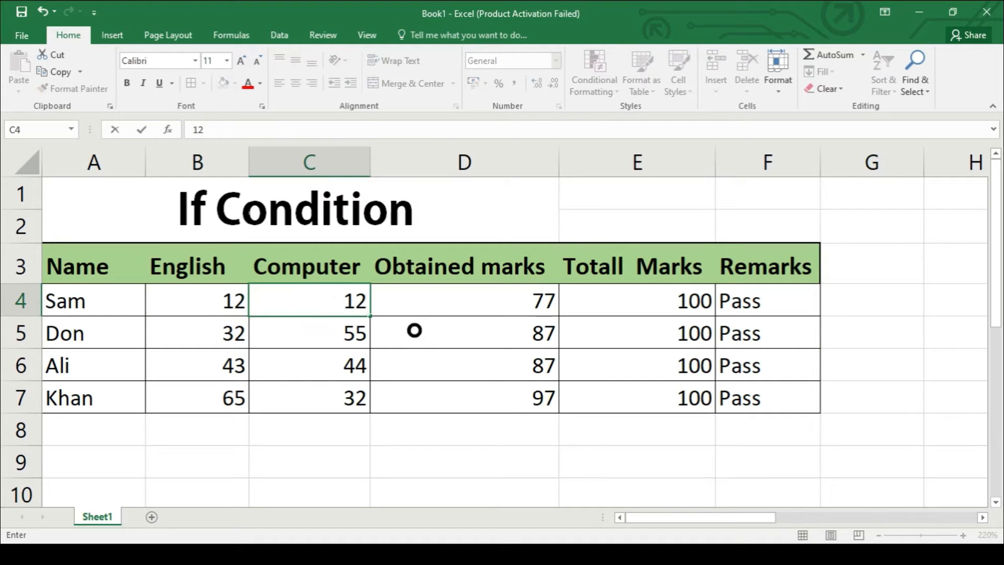
pyautogui.click(409, 330)
pyautogui.click(751, 297)
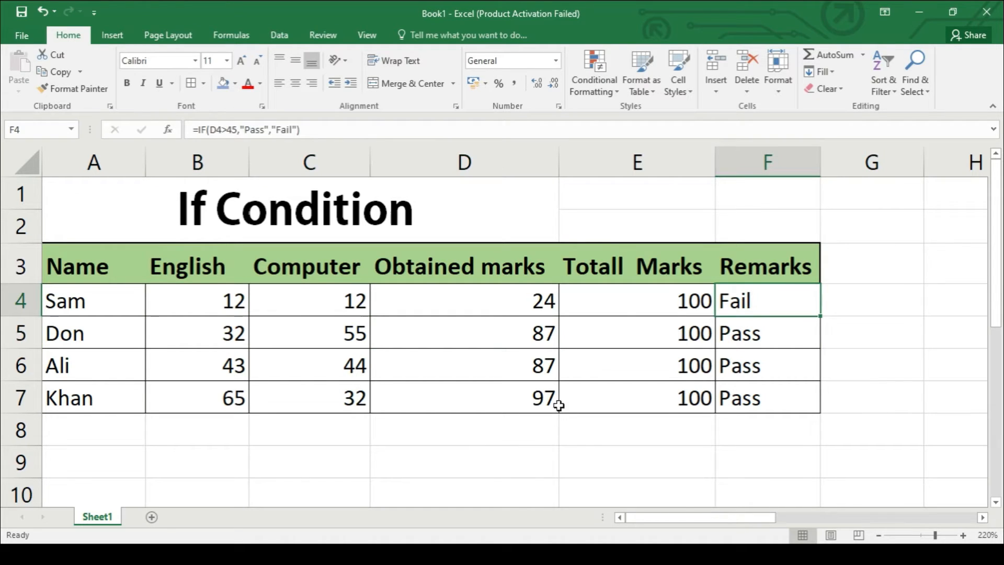
# - Set the English mark in B5 to 2 and the Computer mark in C5 to 31, and check the remark in F5
pyautogui.click(172, 335)
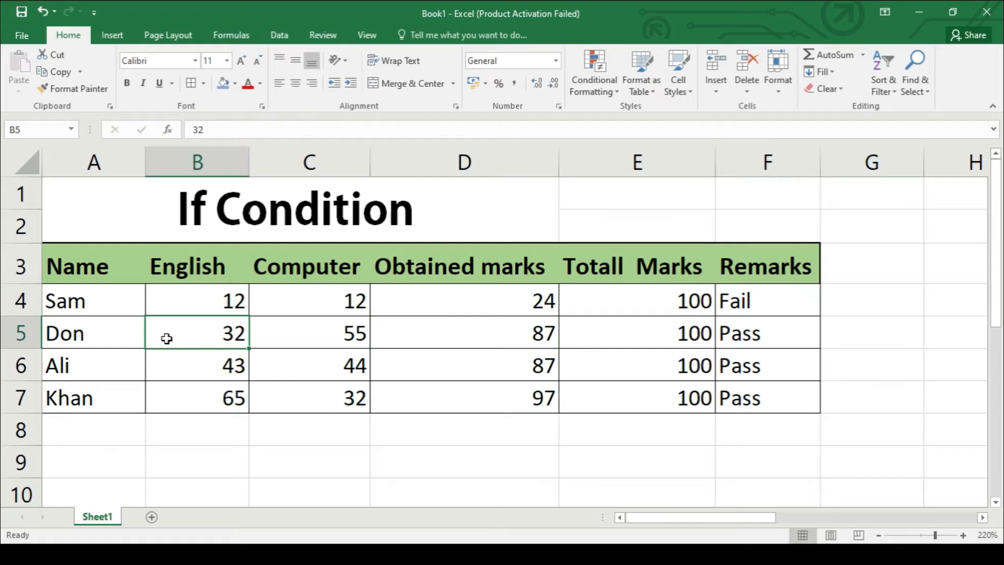
pyautogui.write('2')
pyautogui.click(320, 332)
pyautogui.write('31')
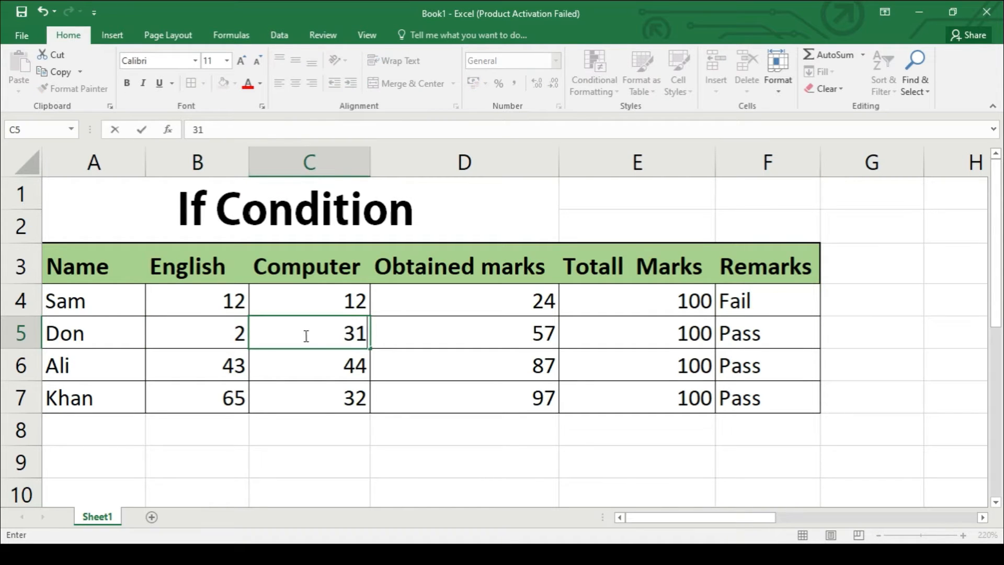
pyautogui.click(379, 394)
pyautogui.click(769, 337)
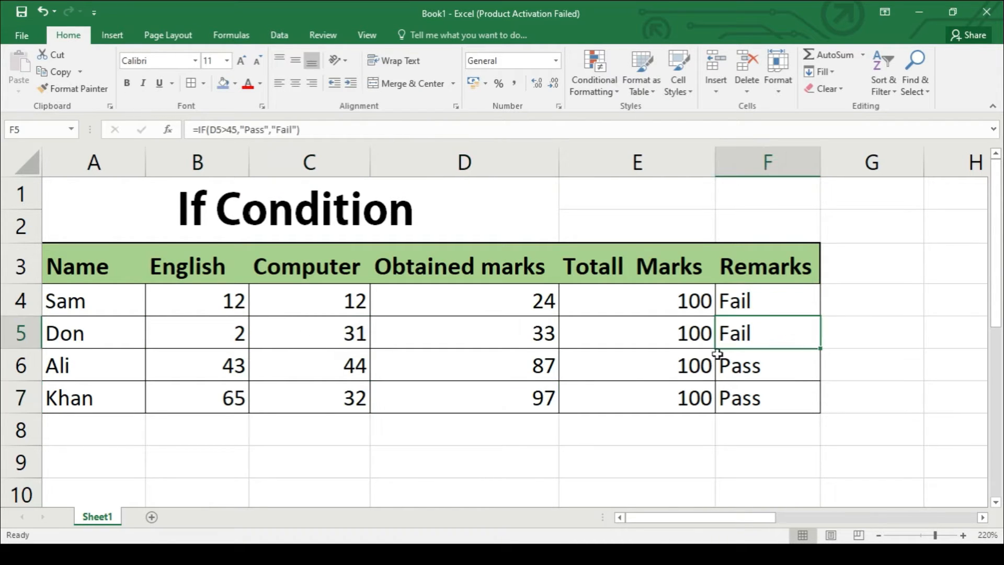
pyautogui.click(764, 375)
pyautogui.click(652, 372)
pyautogui.click(532, 372)
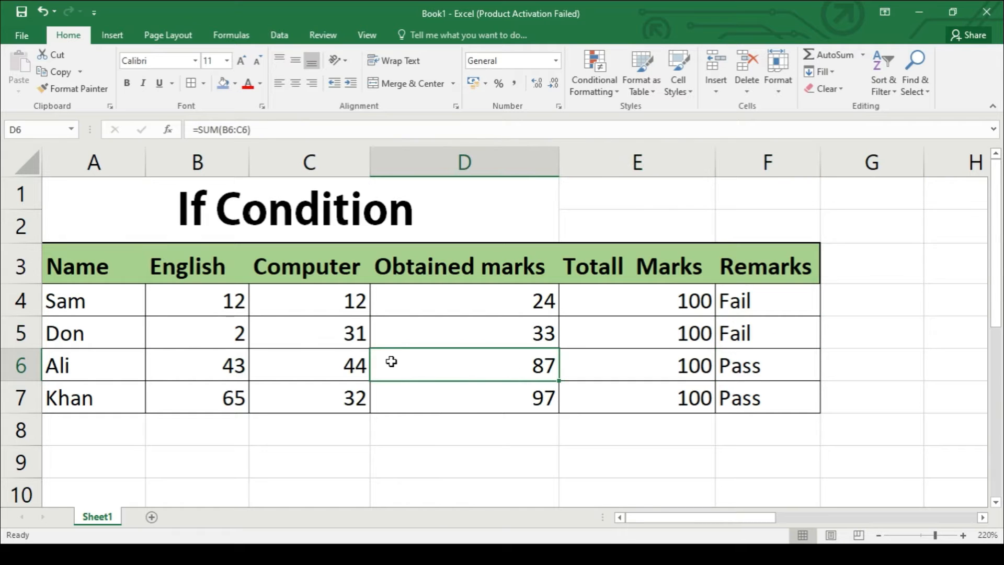
pyautogui.click(328, 362)
pyautogui.click(193, 360)
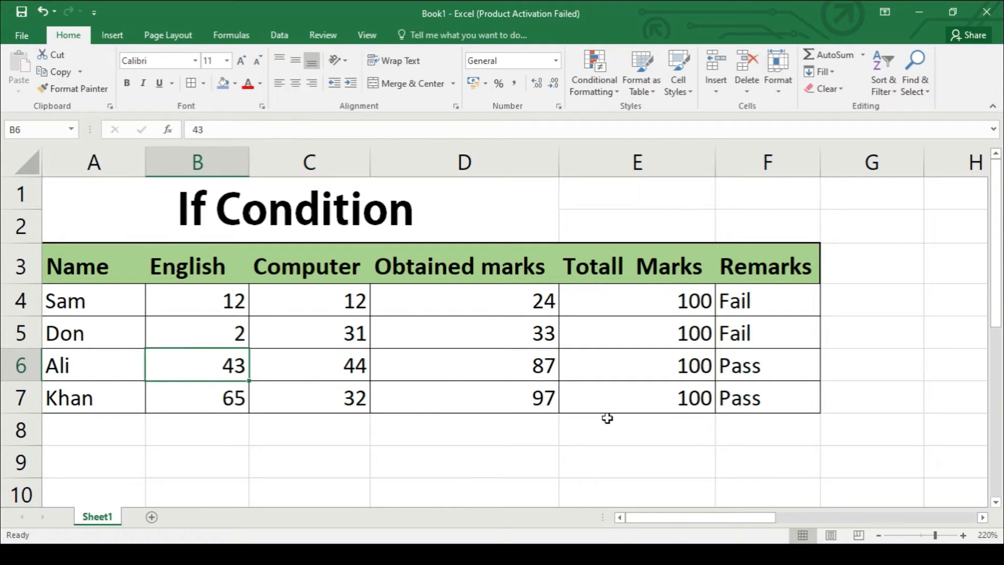
pyautogui.scroll(-1, 606, 417)
pyautogui.scroll(-1, 607, 418)
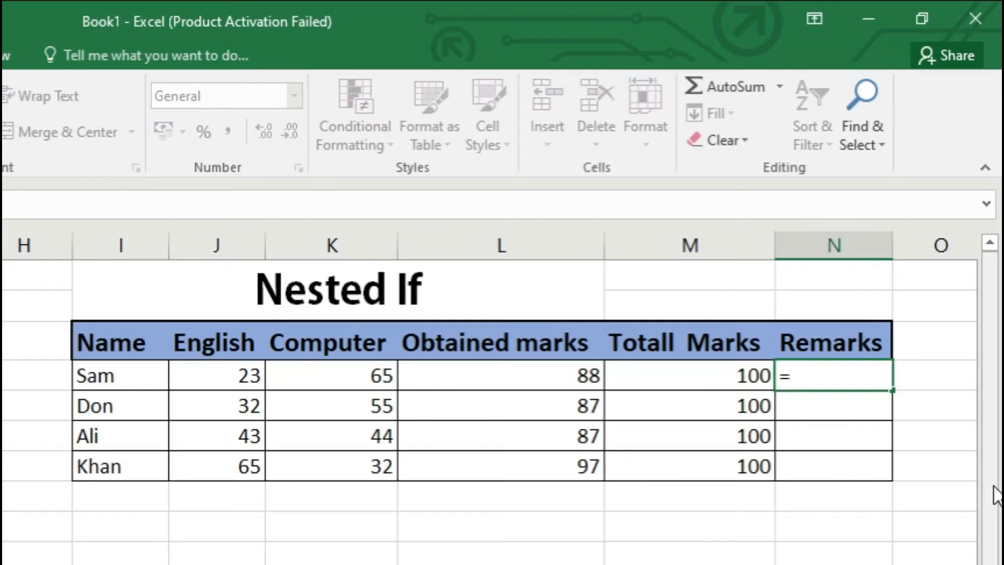
pyautogui.write('if')
pyautogui.press('Tab')
pyautogui.click(527, 377)
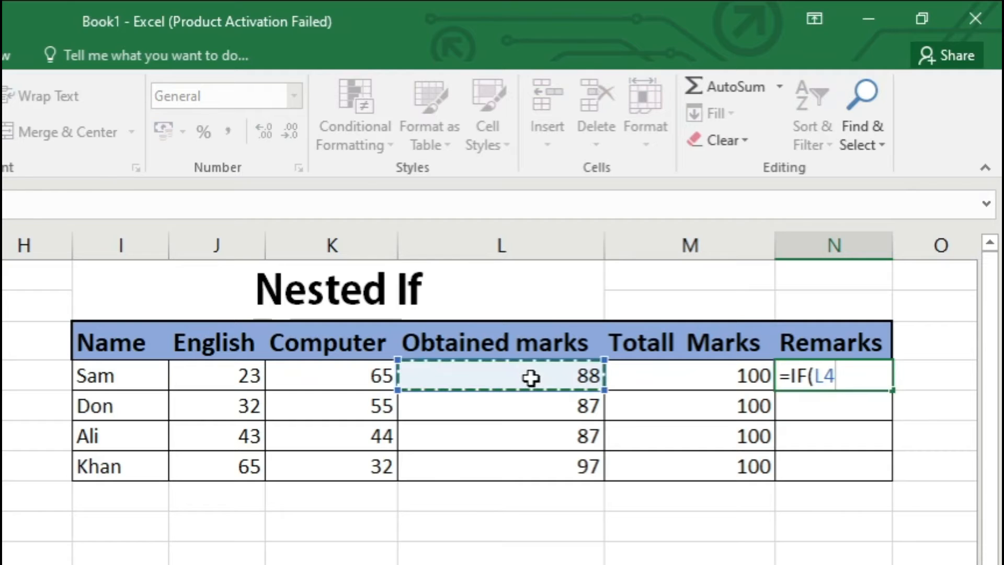
pyautogui.press('Escape')
pyautogui.click(735, 547)
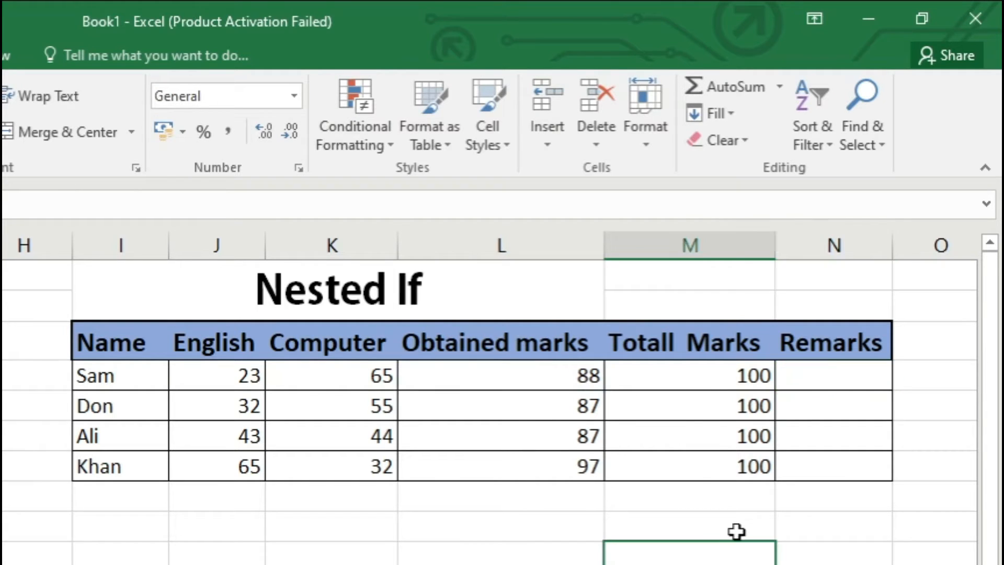
# - Change the Remarks header in N3 of the Nested If table to "Grades"
pyautogui.click(830, 352)
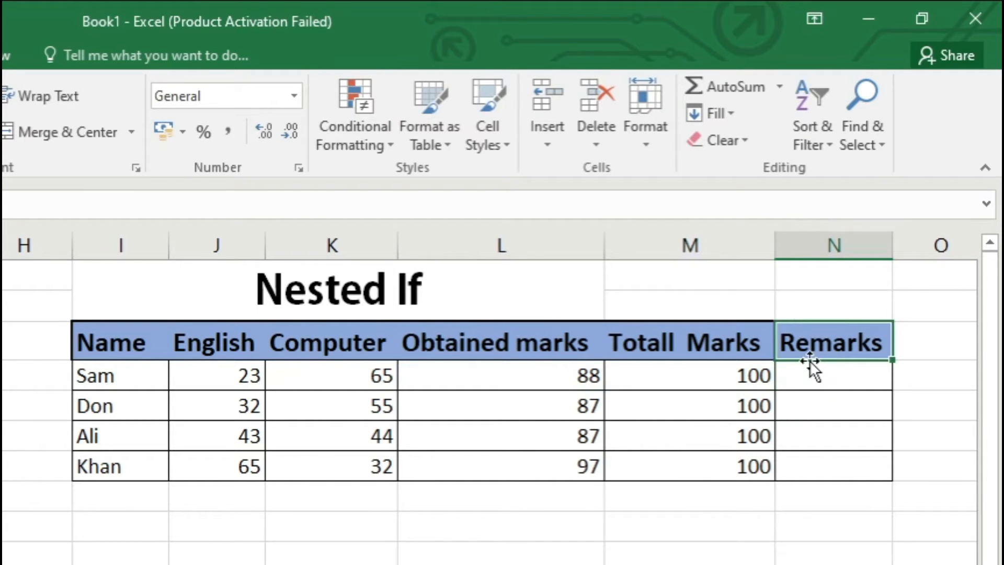
pyautogui.write('Grades')
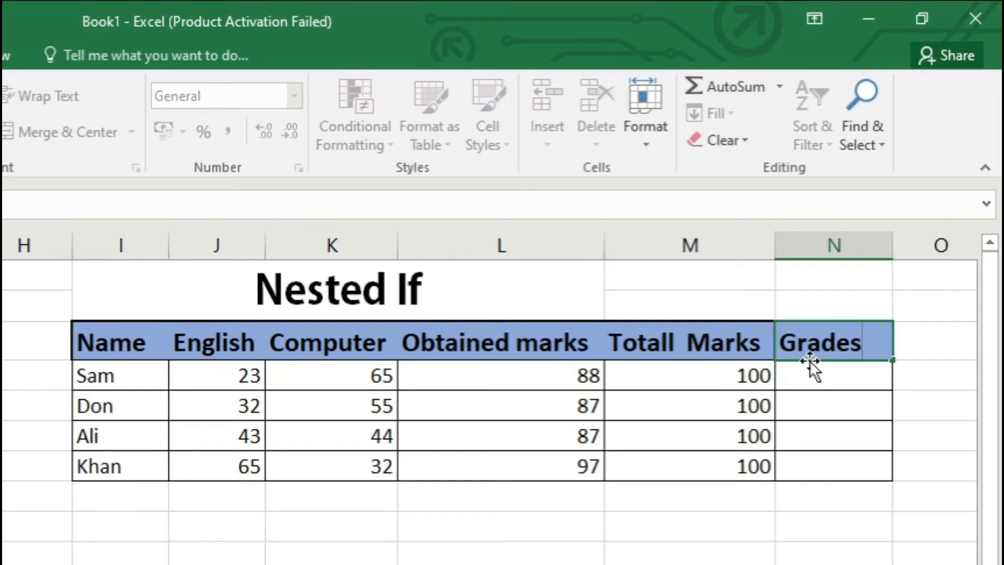
pyautogui.press('Tab')
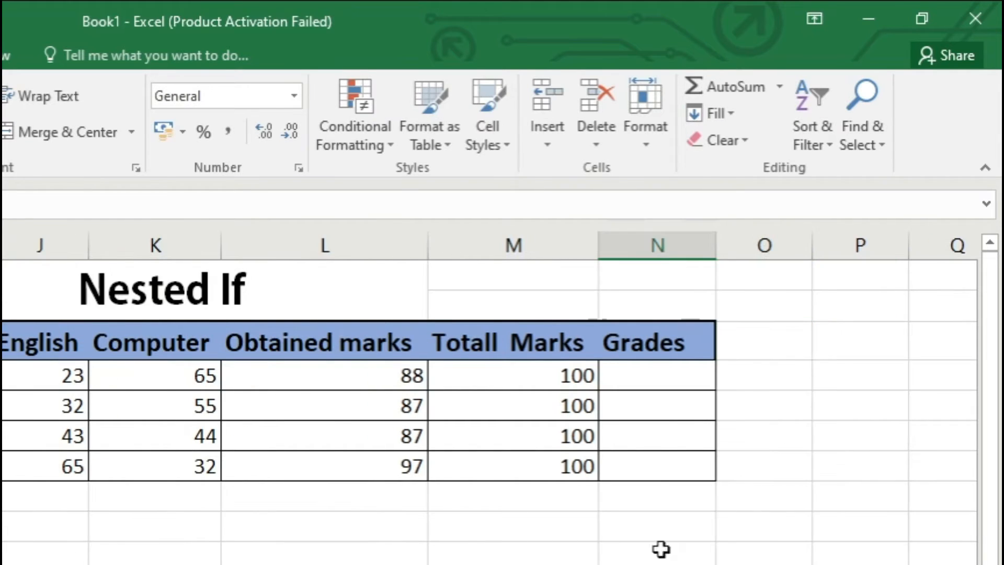
# - Enter the formula =IF(L4>90,"A+","A") in N4 of the Grades column
pyautogui.press('Left')
pyautogui.click(636, 379)
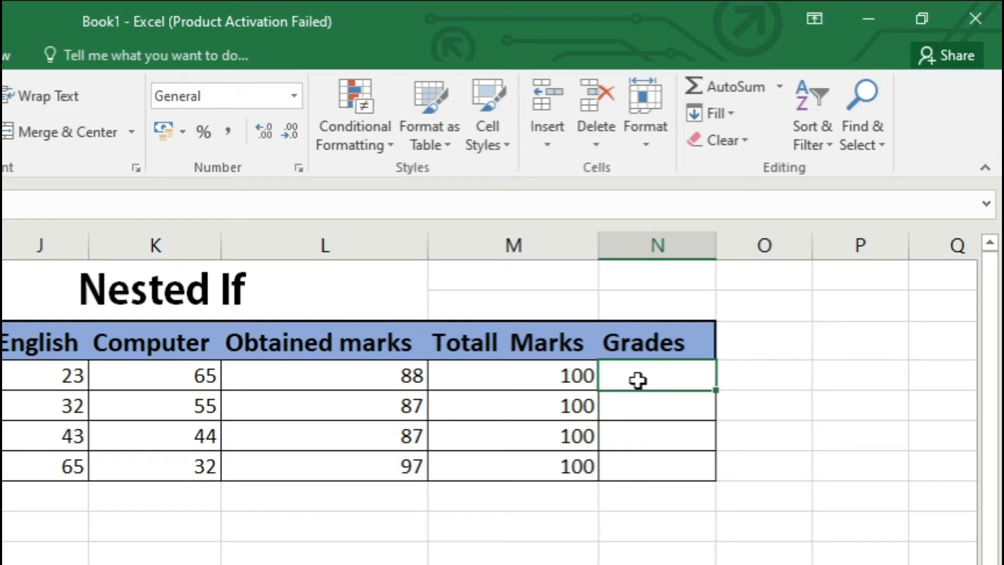
pyautogui.write('=if')
pyautogui.press('Tab')
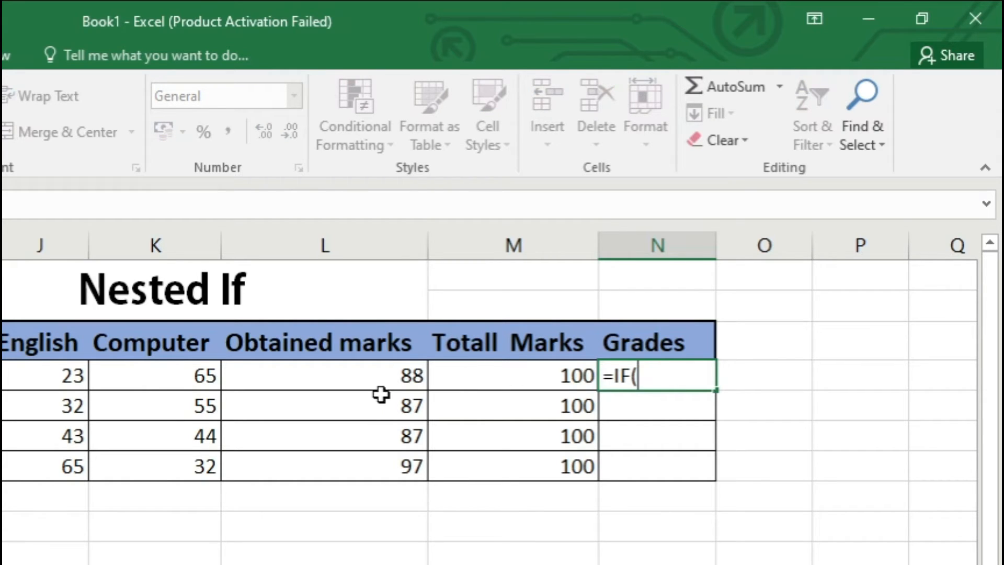
pyautogui.click(387, 374)
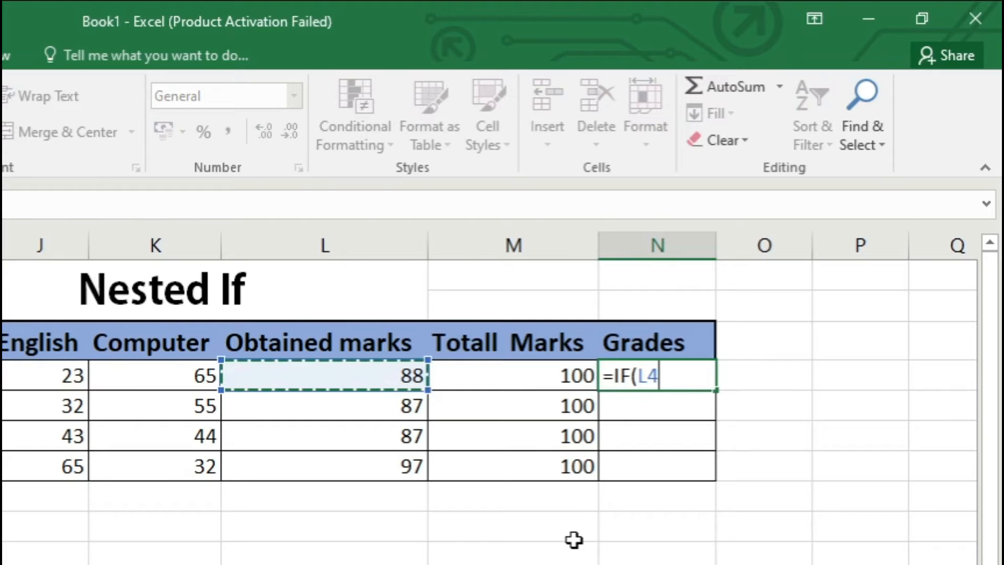
pyautogui.write('>')
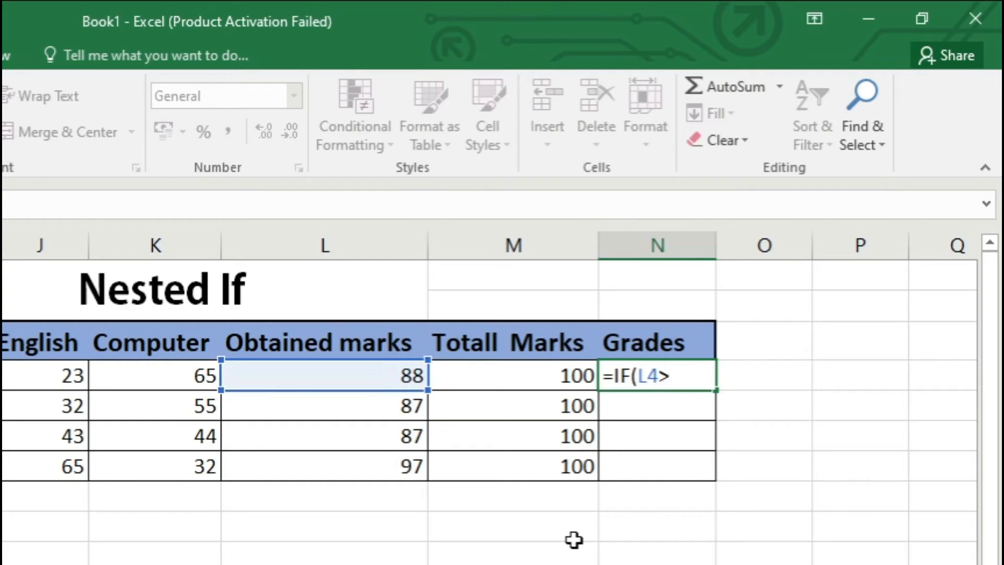
pyautogui.write('90,A=')
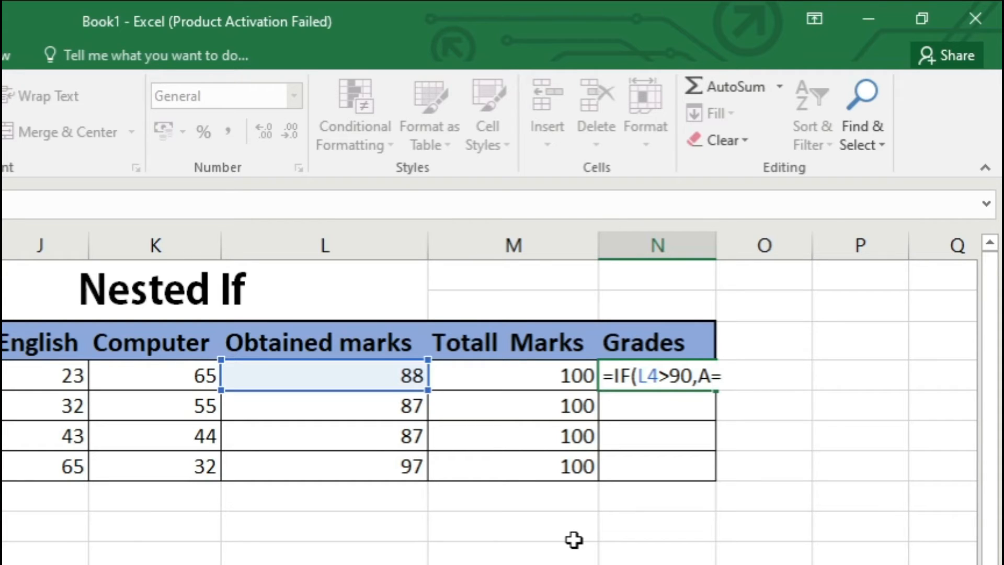
pyautogui.press('BackSpace')
pyautogui.write('+')
pyautogui.write(',B')
pyautogui.press('BackSpace')
pyautogui.write('A')
pyautogui.press('BackSpace')
pyautogui.press('BackSpace')
pyautogui.press('BackSpace')
pyautogui.press('BackSpace')
pyautogui.press('BackSpace')
pyautogui.write(',"A+",')
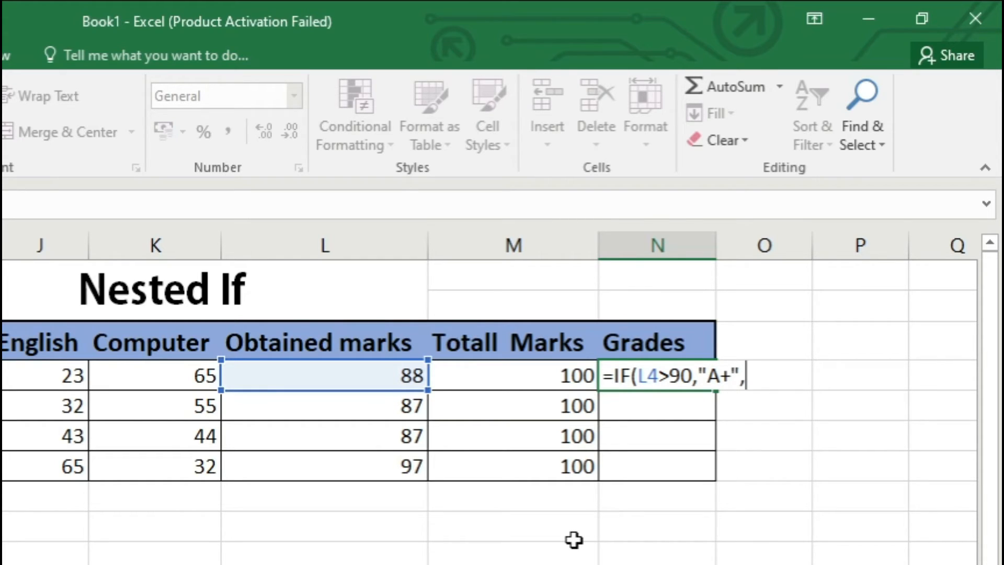
pyautogui.write('"')
pyautogui.write('A')
pyautogui.write('"')
pyautogui.write(')')
pyautogui.press('Return')
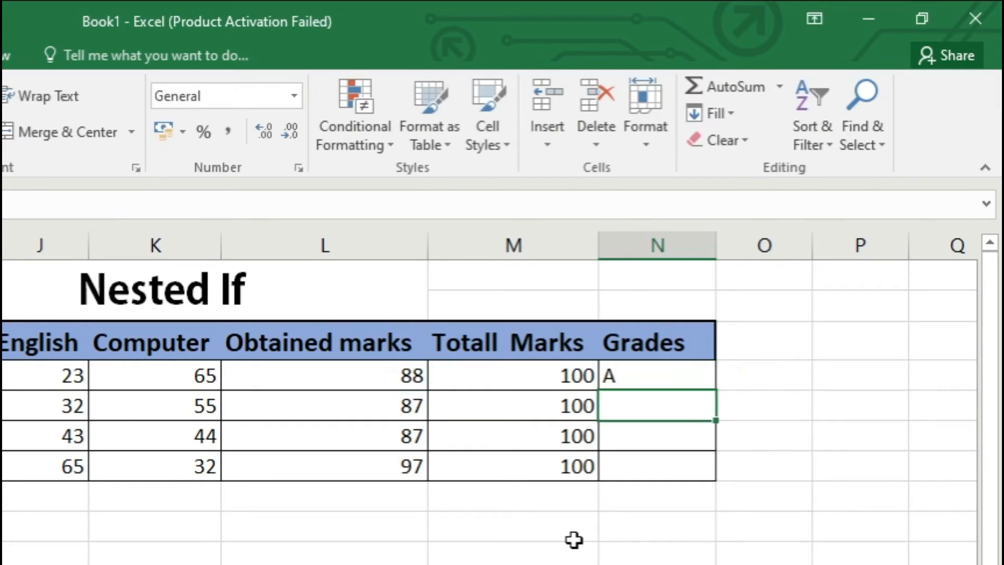
# - Fill the grade formula from N4 down through N7
pyautogui.click(679, 374)
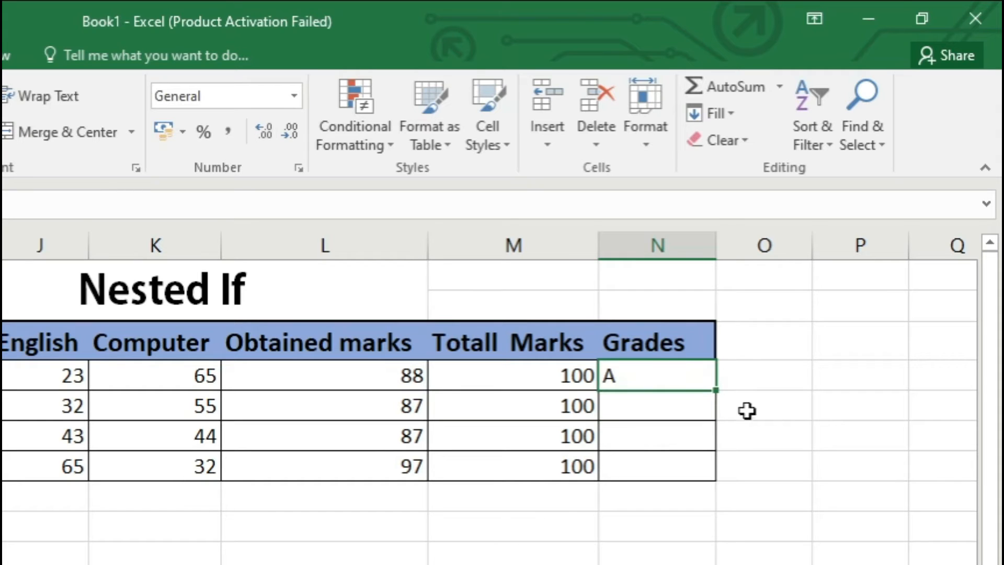
pyautogui.moveTo(712, 390); pyautogui.dragTo(722, 475)
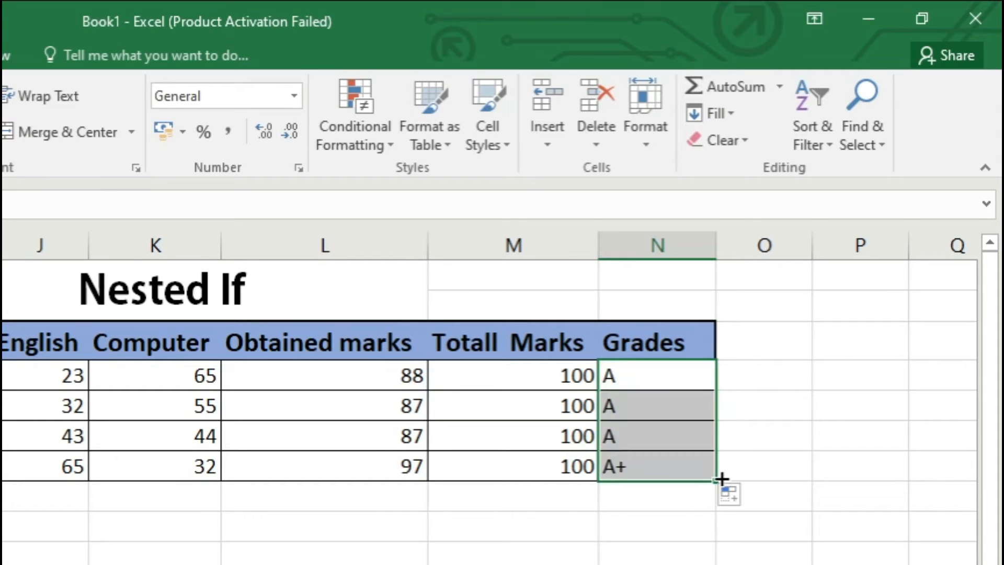
pyautogui.click(722, 558)
# - Compare the obtained marks in L4 to L7 with the grades assigned in the same rows
pyautogui.click(474, 462)
pyautogui.click(386, 472)
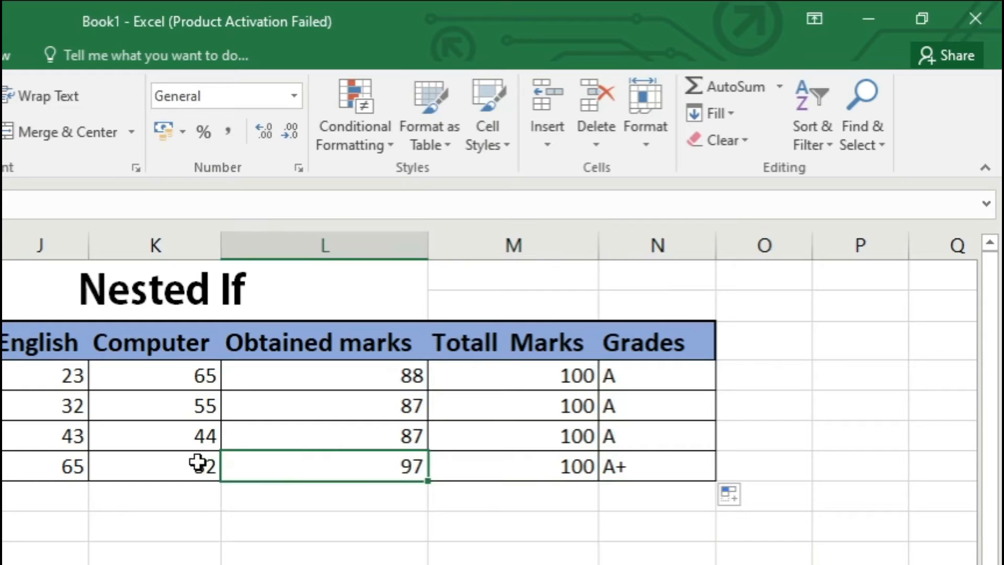
pyautogui.click(200, 462)
pyautogui.click(358, 456)
pyautogui.click(406, 434)
pyautogui.click(397, 403)
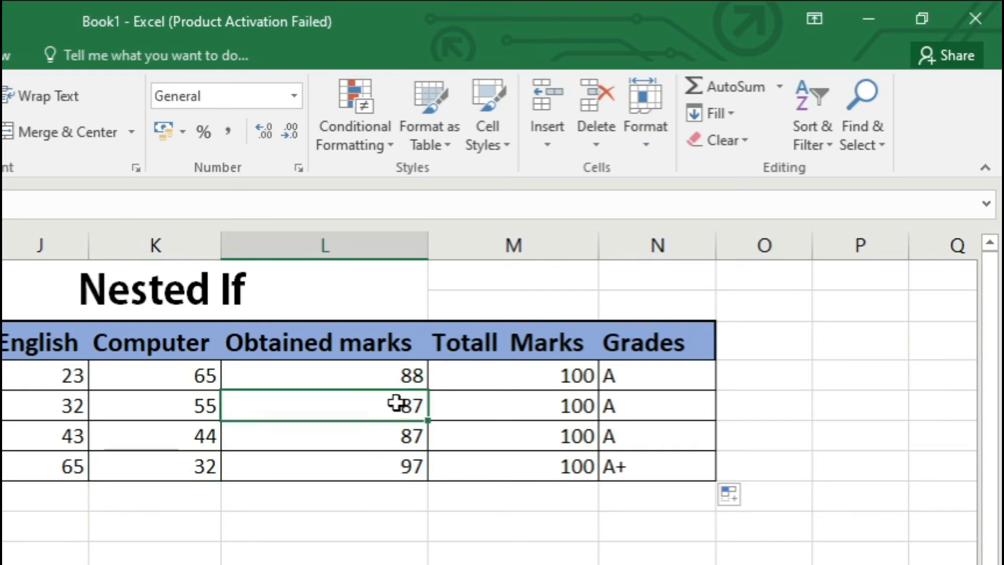
pyautogui.click(393, 383)
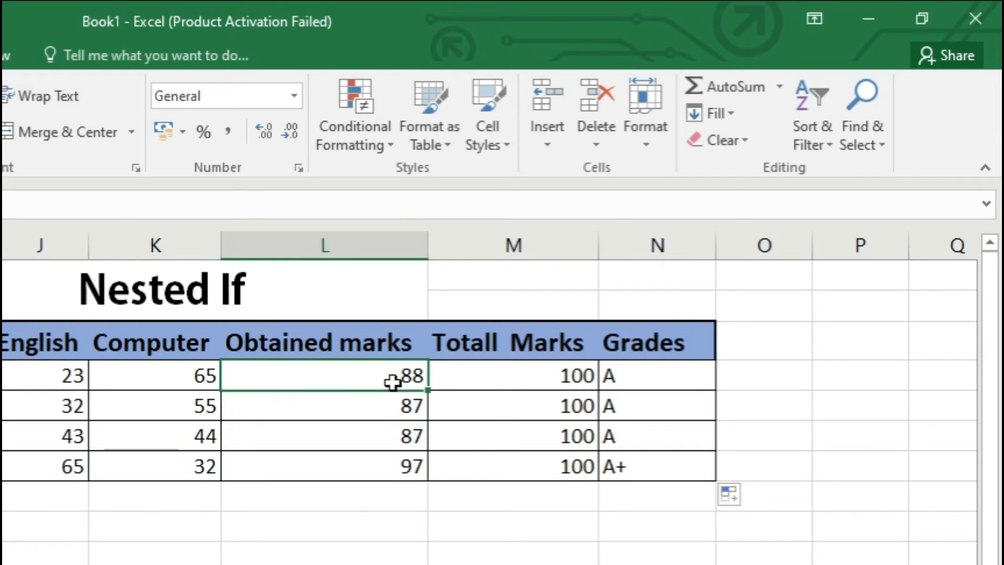
# - Set the English mark in J5 of the Nested If table to 12
pyautogui.click(78, 408)
pyautogui.write('12')
pyautogui.click(400, 557)
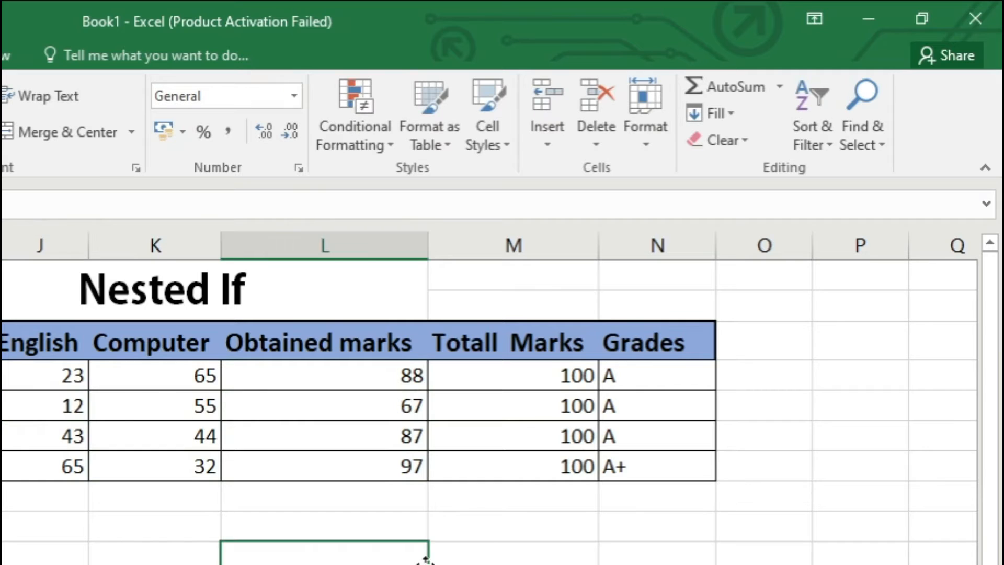
# - Try to replace the final "A" result in N4's formula with the nested test =IF(L4>85,"A","B")
pyautogui.click(691, 375)
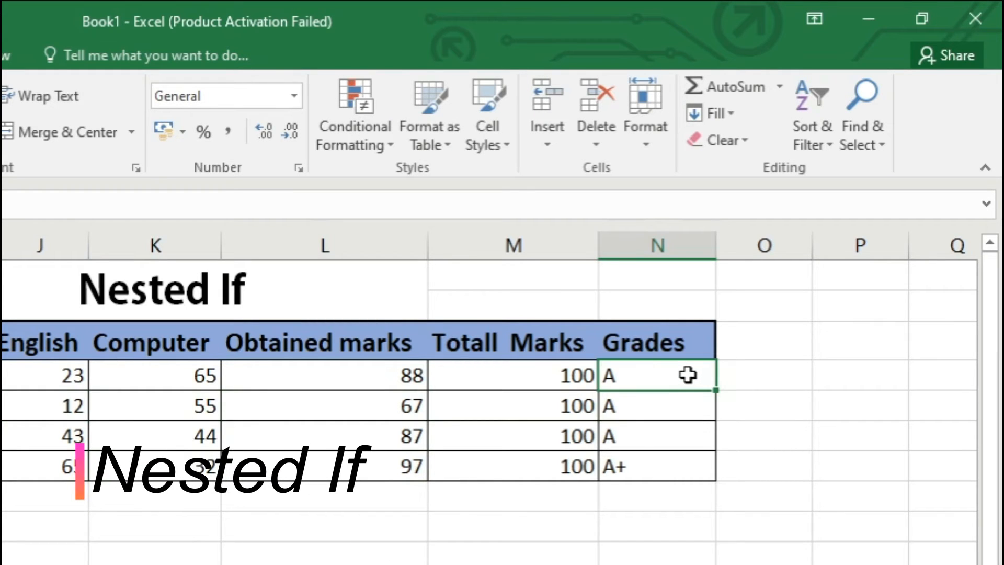
pyautogui.doubleClick(655, 378)
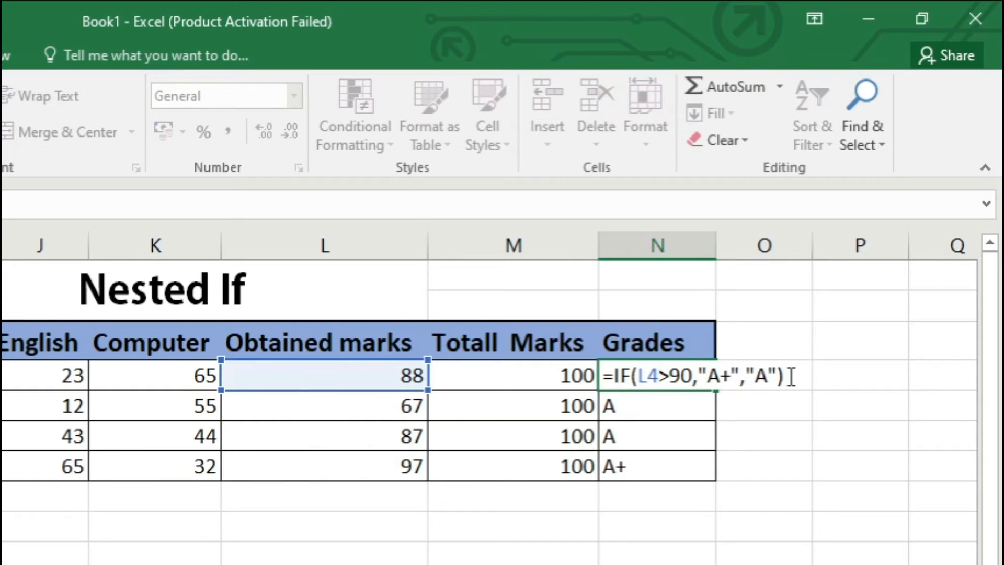
pyautogui.moveTo(784, 376); pyautogui.dragTo(749, 378)
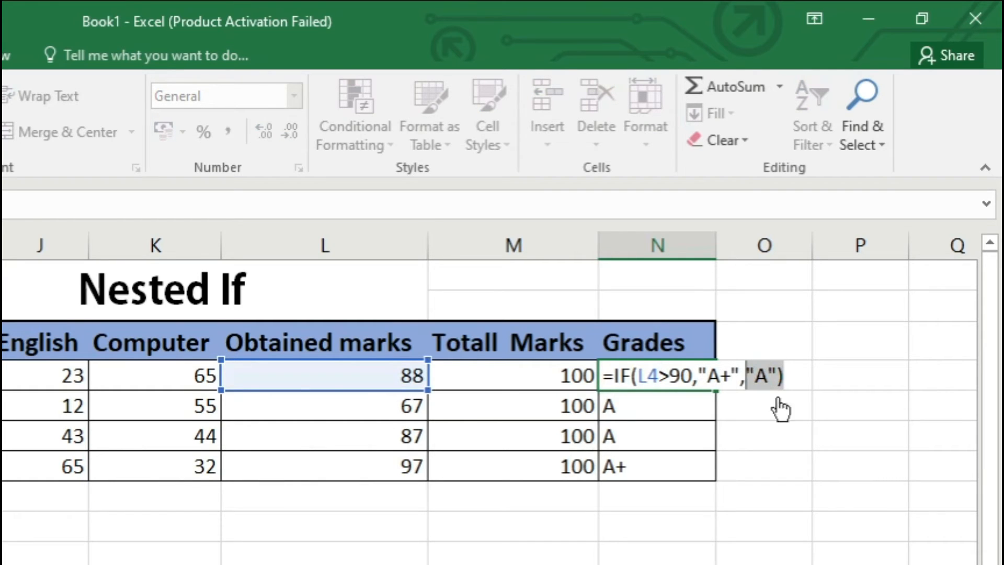
pyautogui.press('BackSpace')
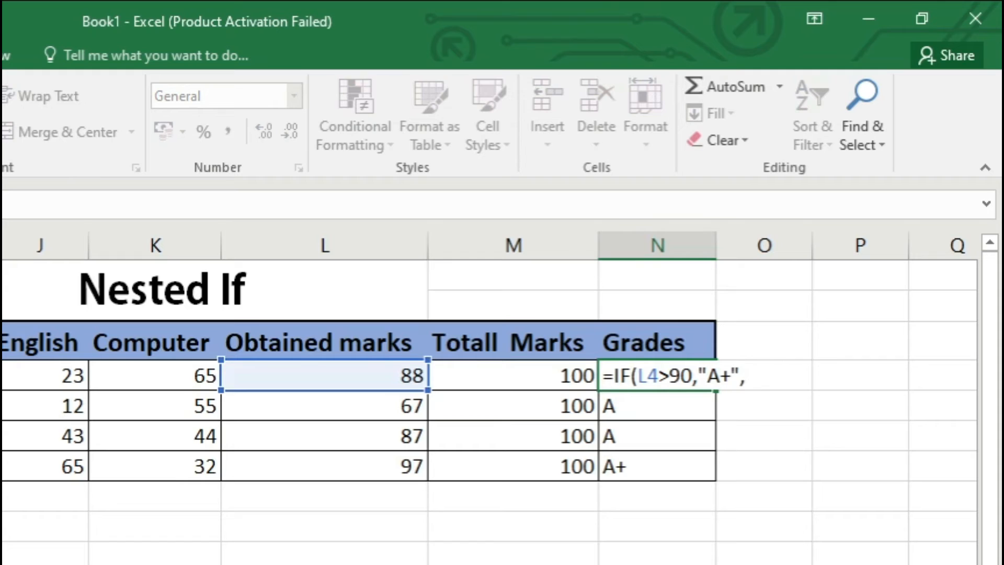
pyautogui.write('=o')
pyautogui.press('BackSpace')
pyautogui.write('if')
pyautogui.press('Tab')
pyautogui.click(393, 375)
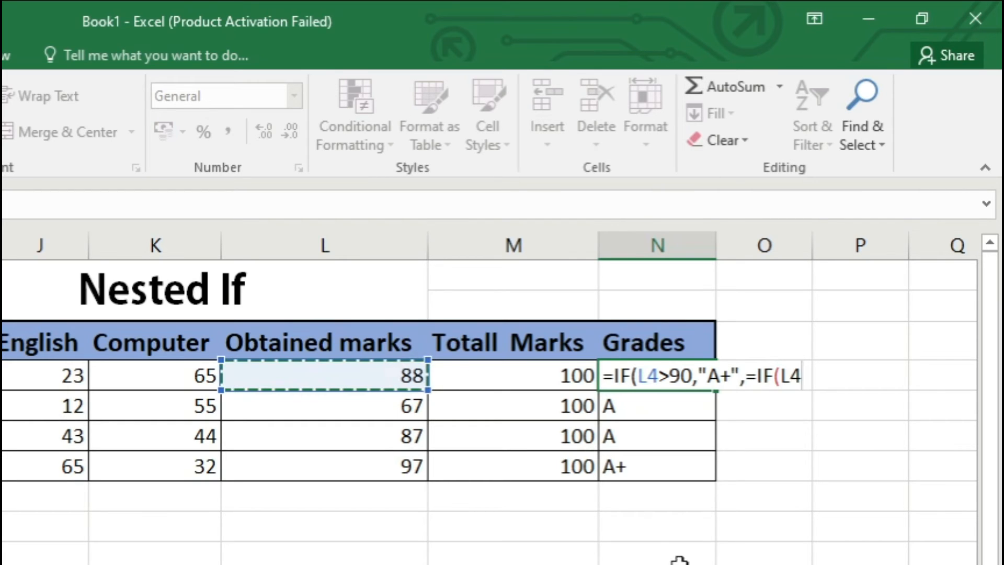
pyautogui.write('>')
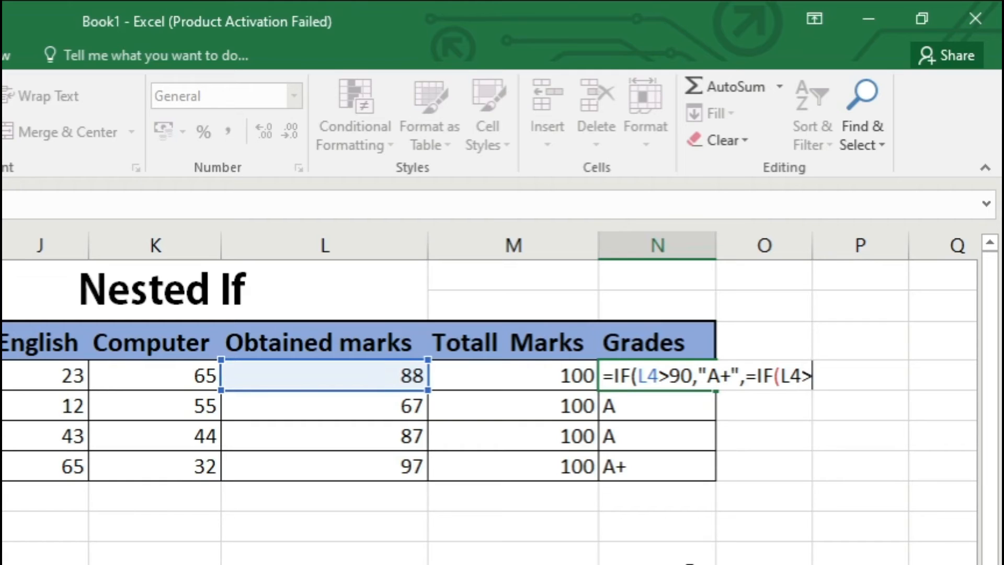
pyautogui.write('85,"a')
pyautogui.press('BackSpace')
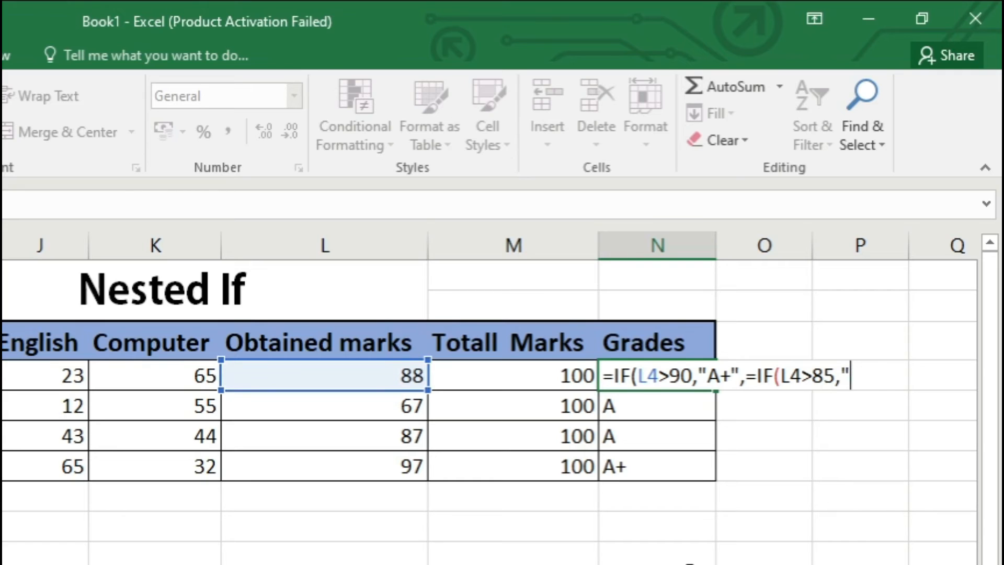
pyautogui.write('A",B')
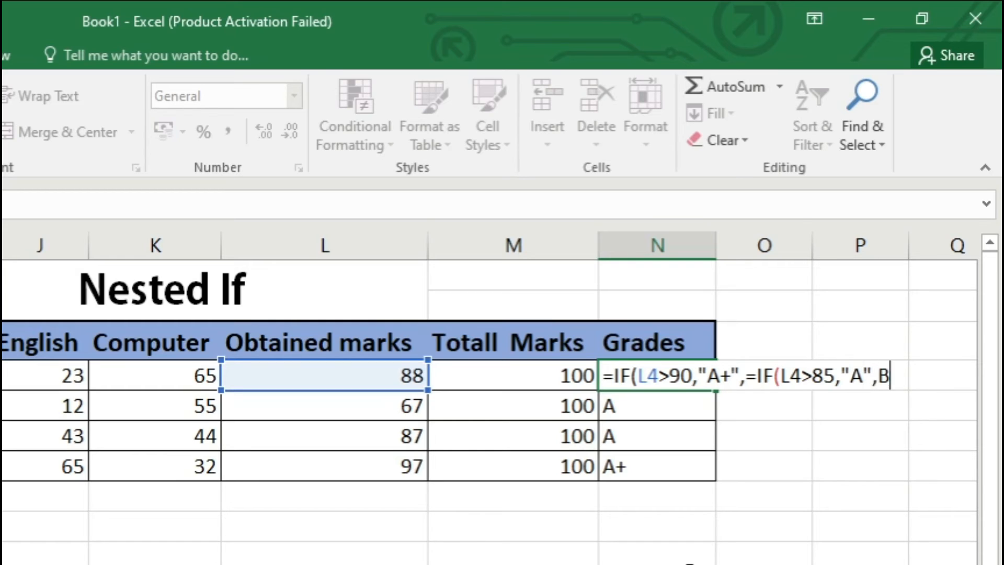
pyautogui.press('BackSpace')
pyautogui.write('"B"))')
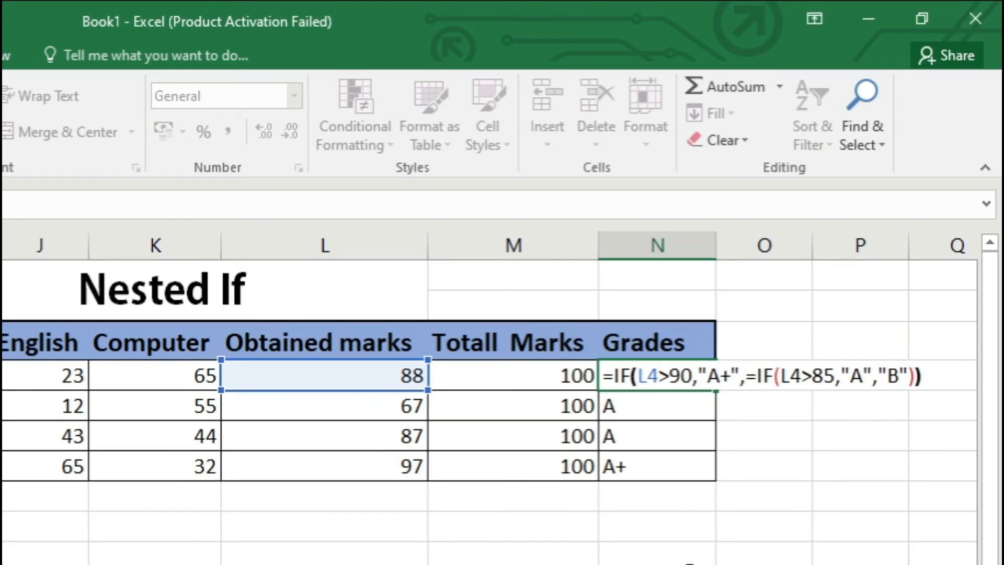
pyautogui.press('Return')
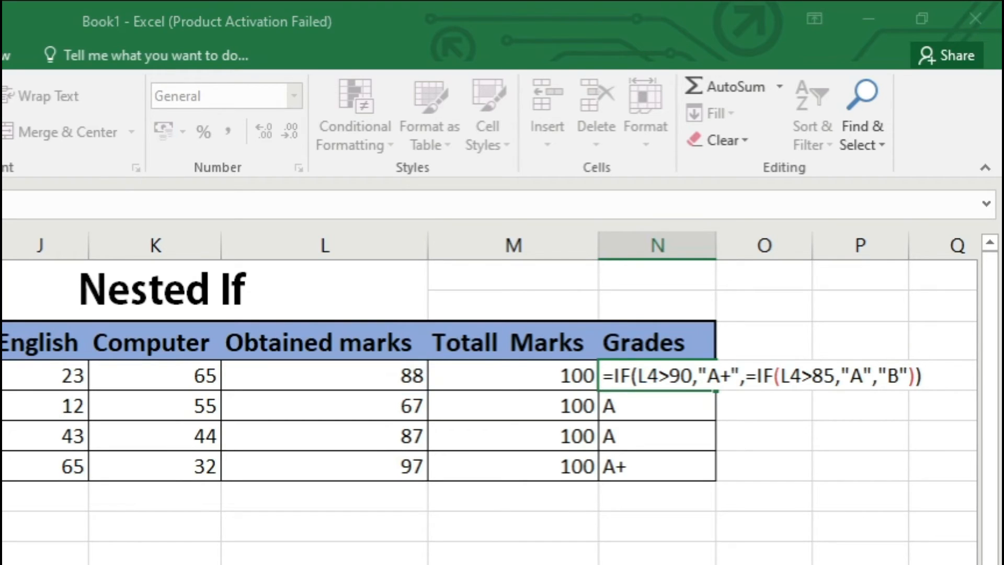
# - Remove the equals sign before the nested IF so N4 contains =IF(L4>90,"A+",IF(L4>85,"A","B"))
pyautogui.click(190, 561)
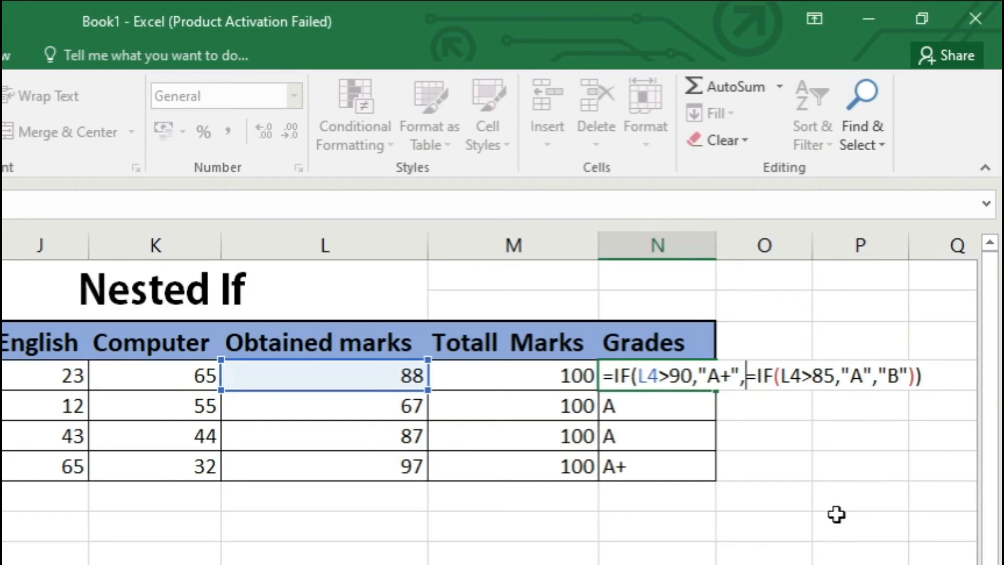
pyautogui.press('BackSpace')
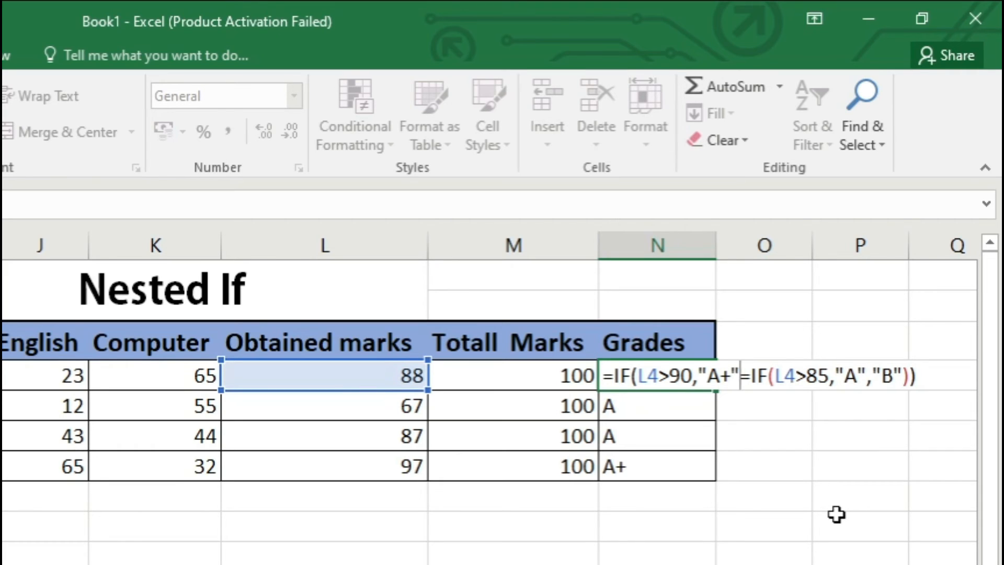
pyautogui.write(',')
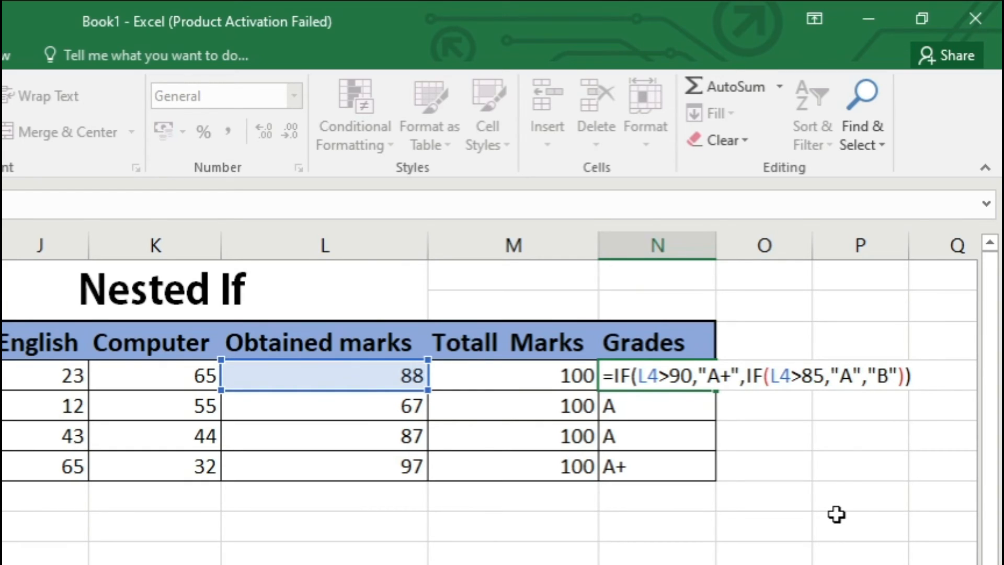
pyautogui.press('Return')
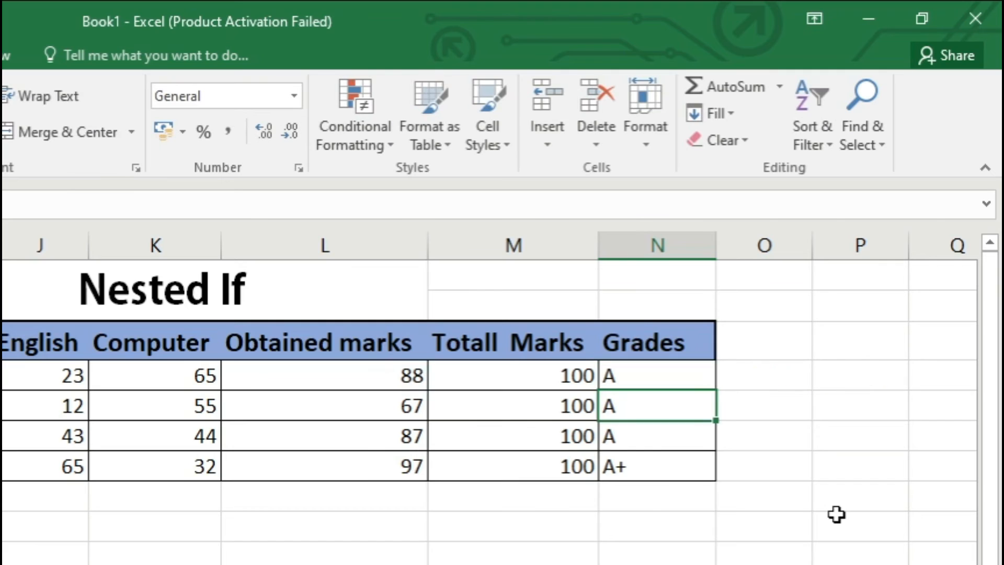
# - Fill the nested IF formula from N4 down through N7 and check row 5's marks against its grade
pyautogui.press('Up')
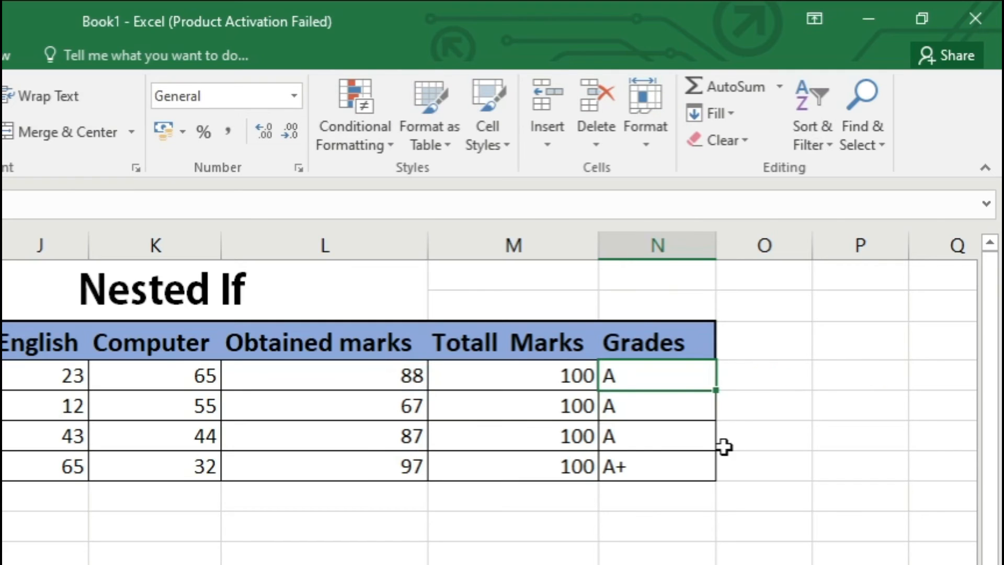
pyautogui.moveTo(718, 392); pyautogui.dragTo(714, 480)
pyautogui.click(764, 562)
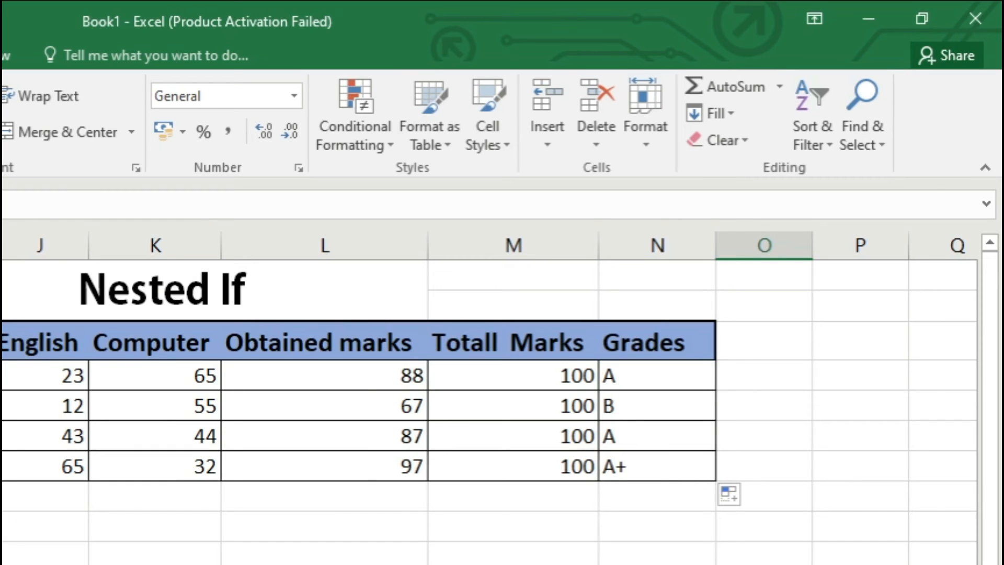
pyautogui.click(420, 402)
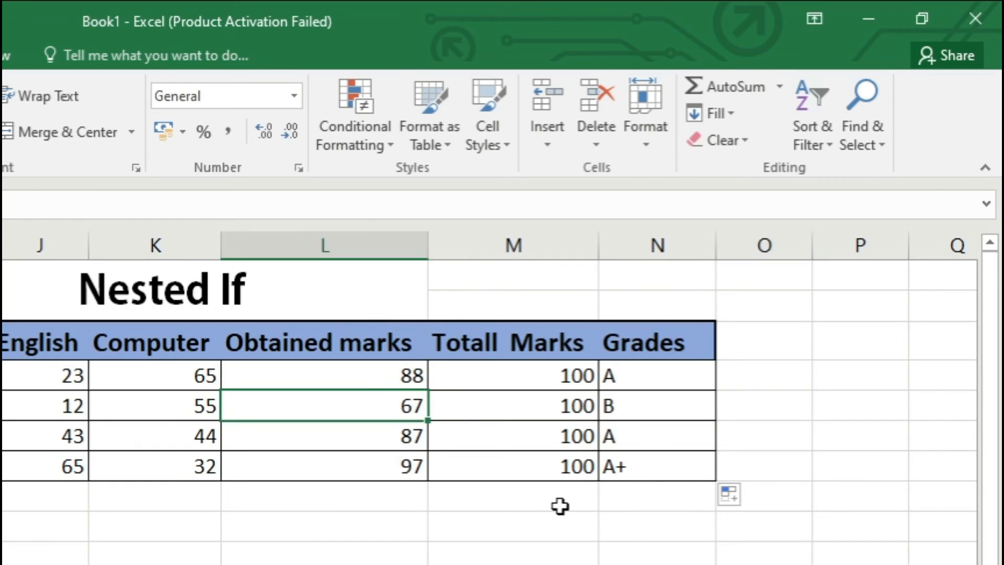
pyautogui.click(162, 416)
pyautogui.click(55, 415)
pyautogui.click(391, 406)
# - Replace the final "B" result in N4's nested formula with a third, empty IF function
pyautogui.click(654, 369)
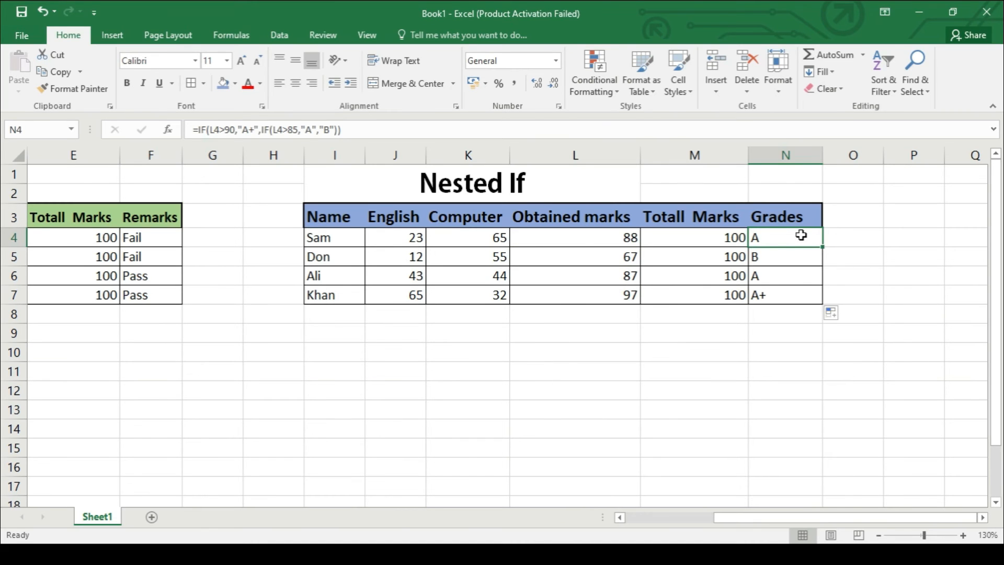
pyautogui.doubleClick(801, 235)
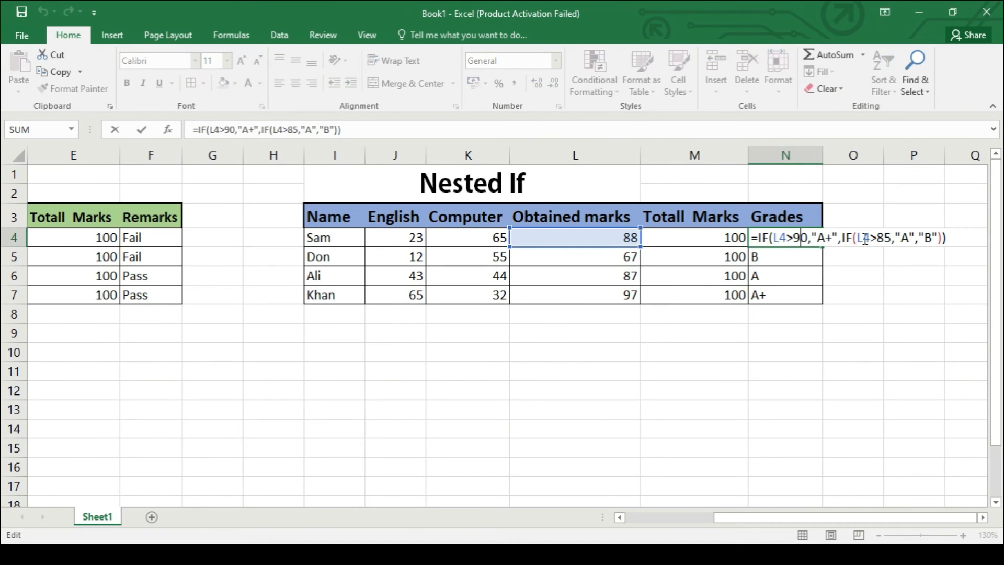
pyautogui.moveTo(343, 129); pyautogui.dragTo(326, 130)
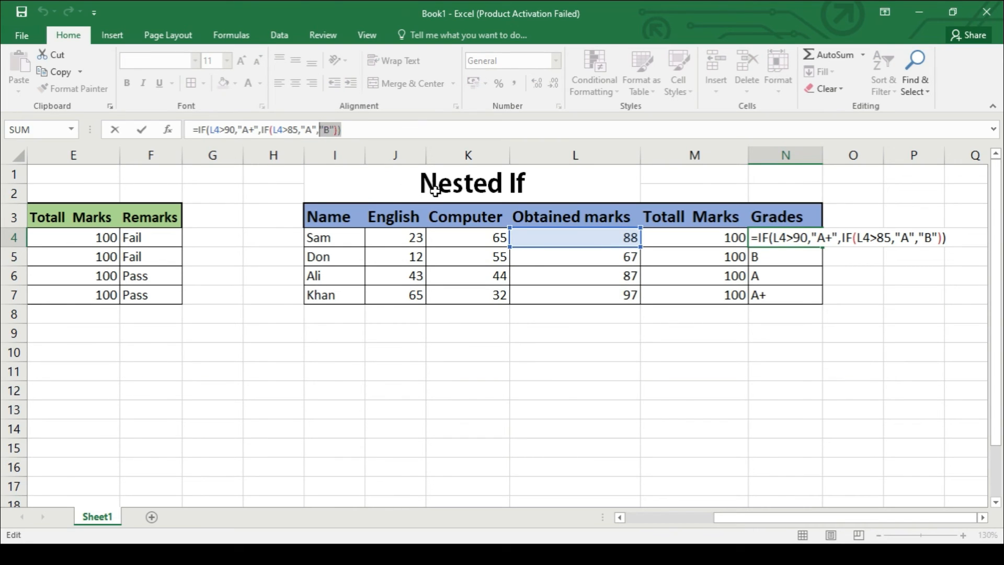
pyautogui.press('BackSpace')
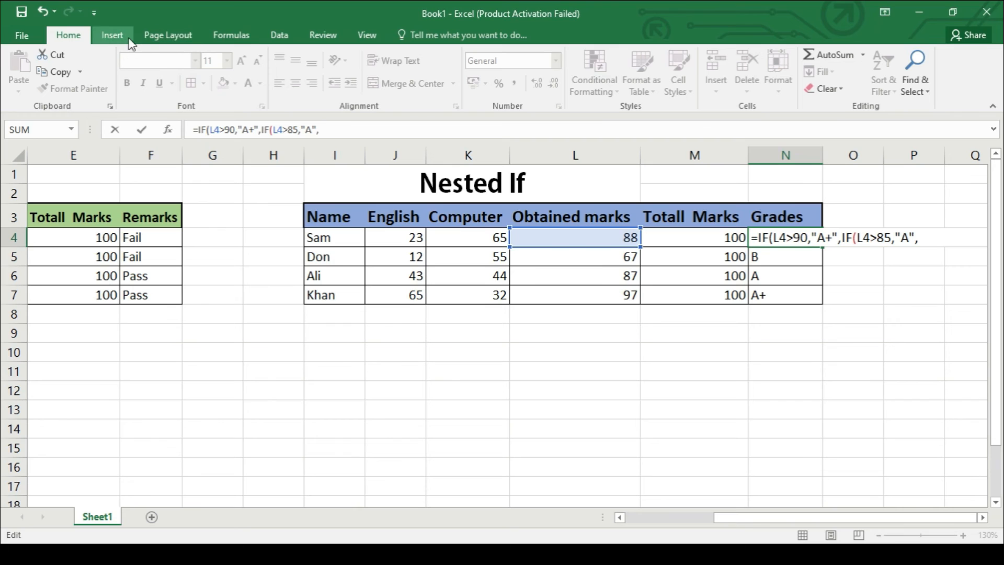
pyautogui.click(231, 36)
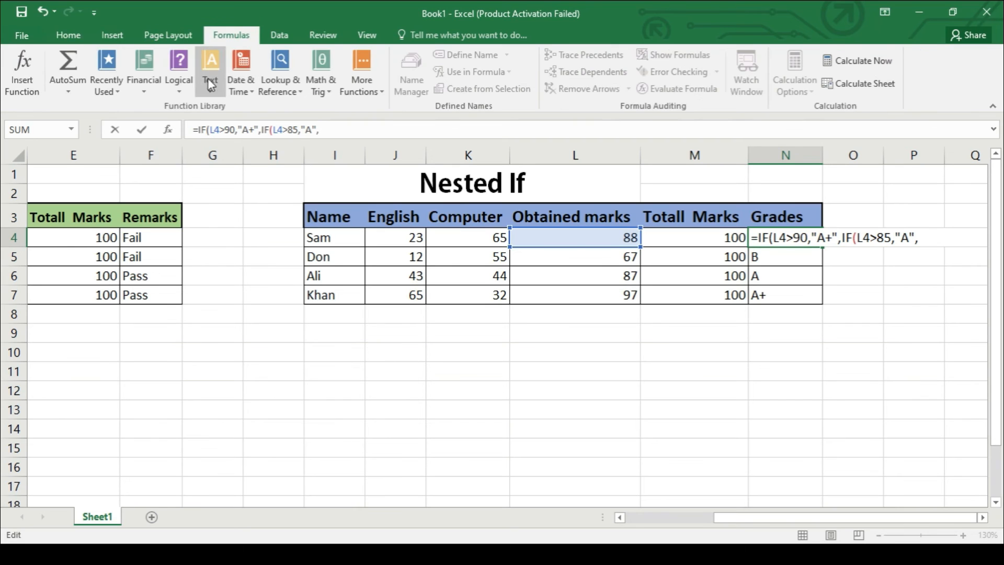
pyautogui.click(179, 78)
pyautogui.click(199, 137)
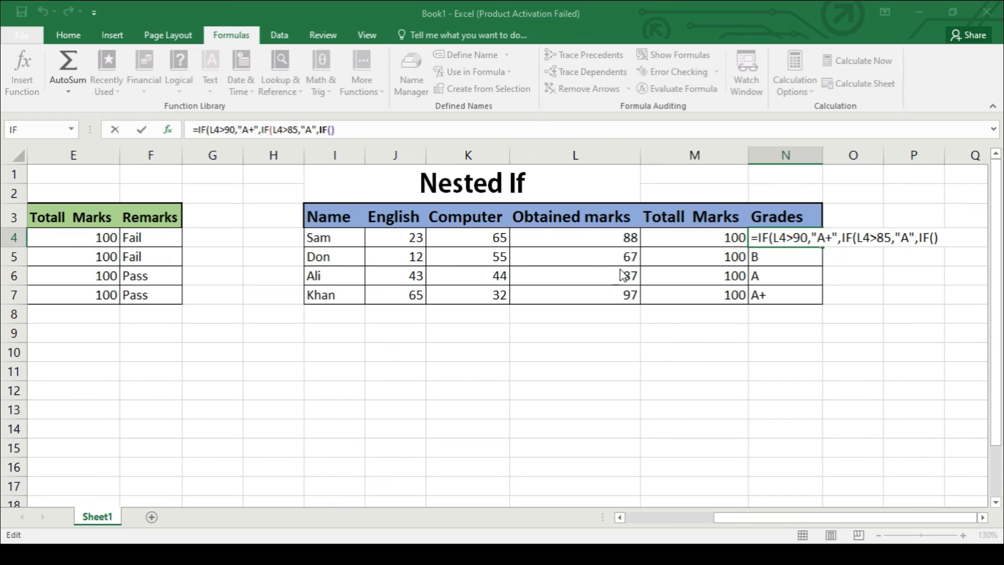
# - Complete the third IF in N4 with the test L4>50, returning "B" if true and "C" if false
pyautogui.click(619, 236)
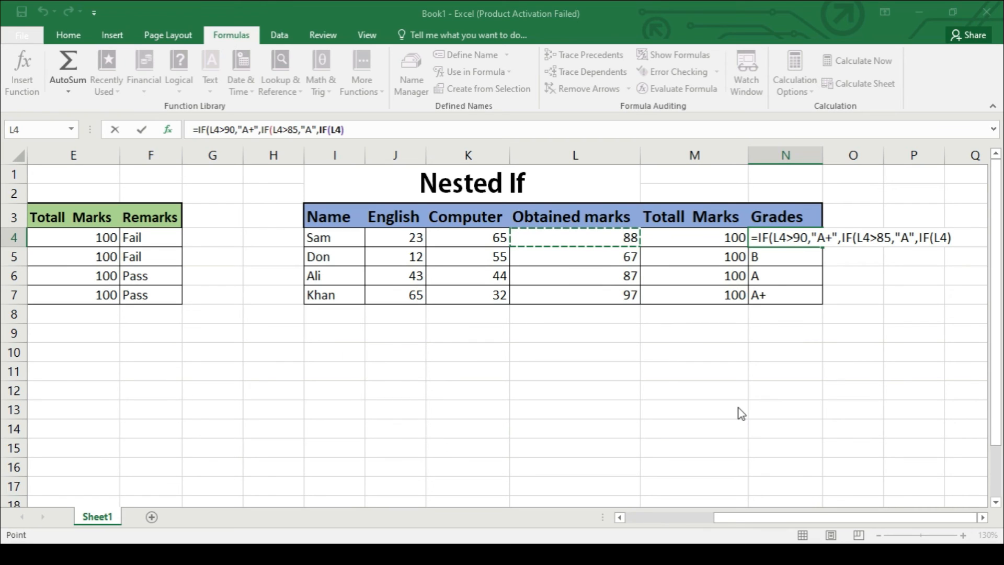
pyautogui.write('>')
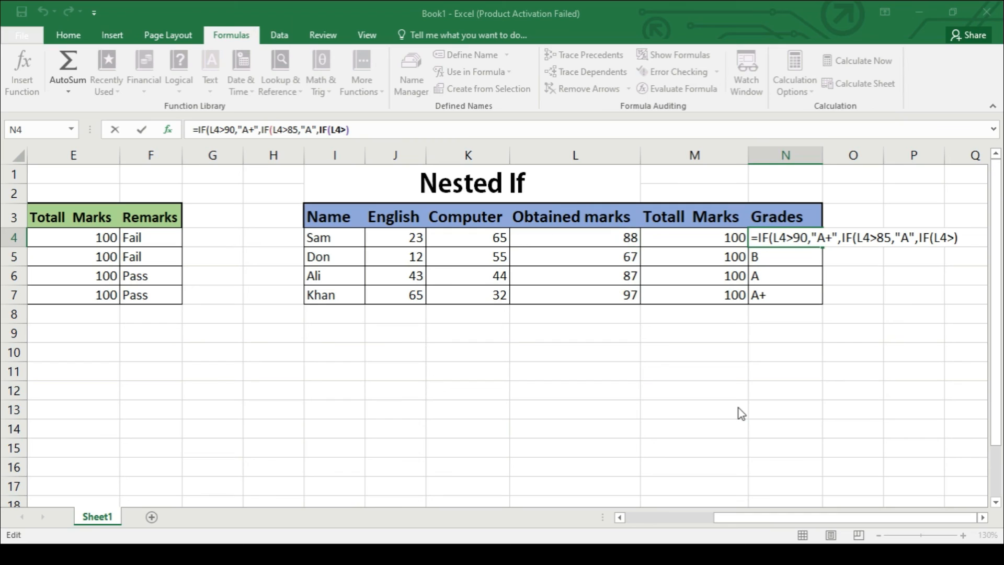
pyautogui.write('50')
pyautogui.write(',B')
pyautogui.press('BackSpace')
pyautogui.write('"B"')
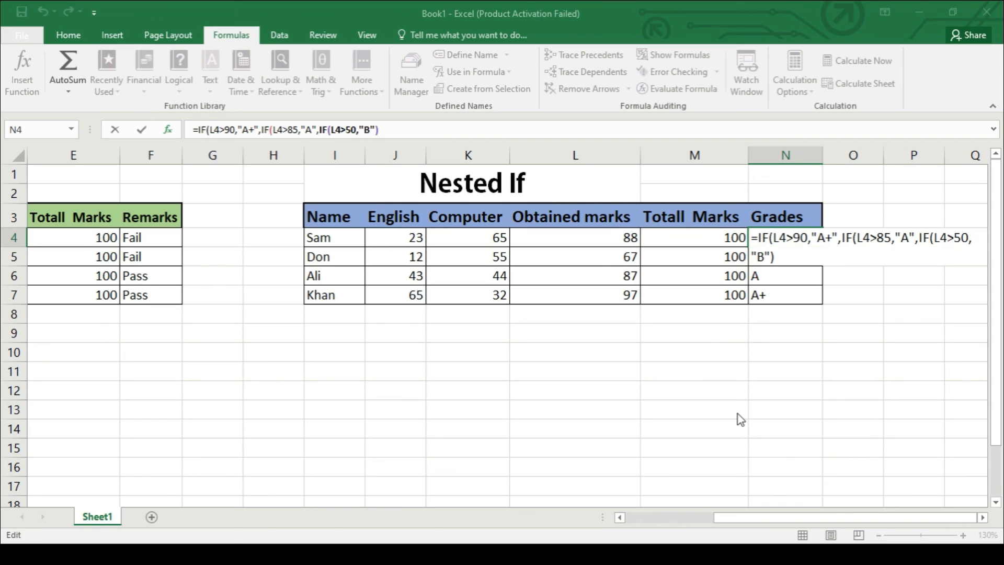
pyautogui.write(',C')
pyautogui.press('BackSpace')
pyautogui.write('"C"')
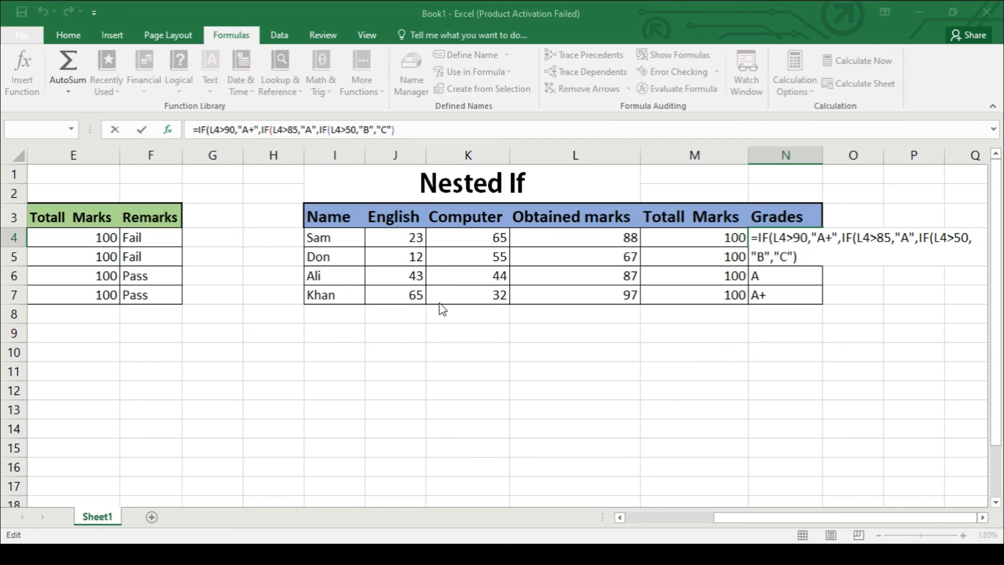
pyautogui.hotkey('ctrl', 'Return')
pyautogui.click(765, 346)
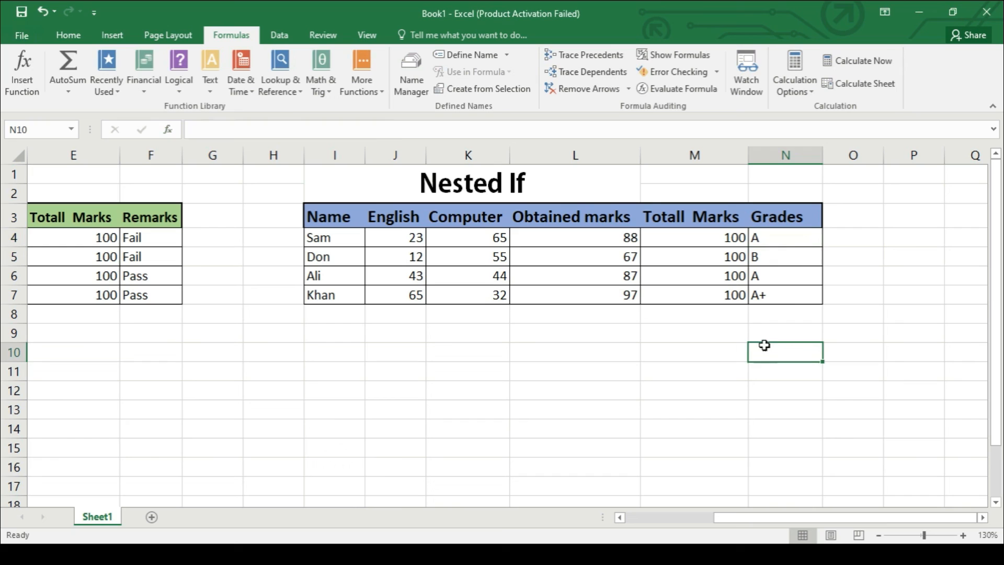
# - Fill the three-level grade formula from N4 down through N7
pyautogui.click(792, 241)
pyautogui.moveTo(823, 247); pyautogui.dragTo(828, 306)
pyautogui.click(767, 399)
# - Set both the Computer mark in K6 and the English mark in J6 of the Nested If table to 12
pyautogui.click(467, 280)
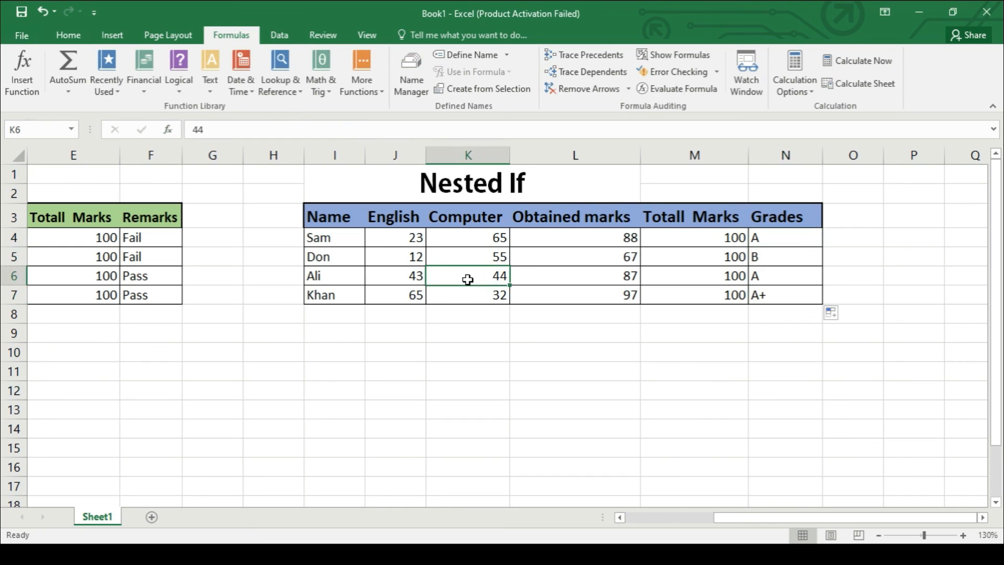
pyautogui.write('12')
pyautogui.click(571, 352)
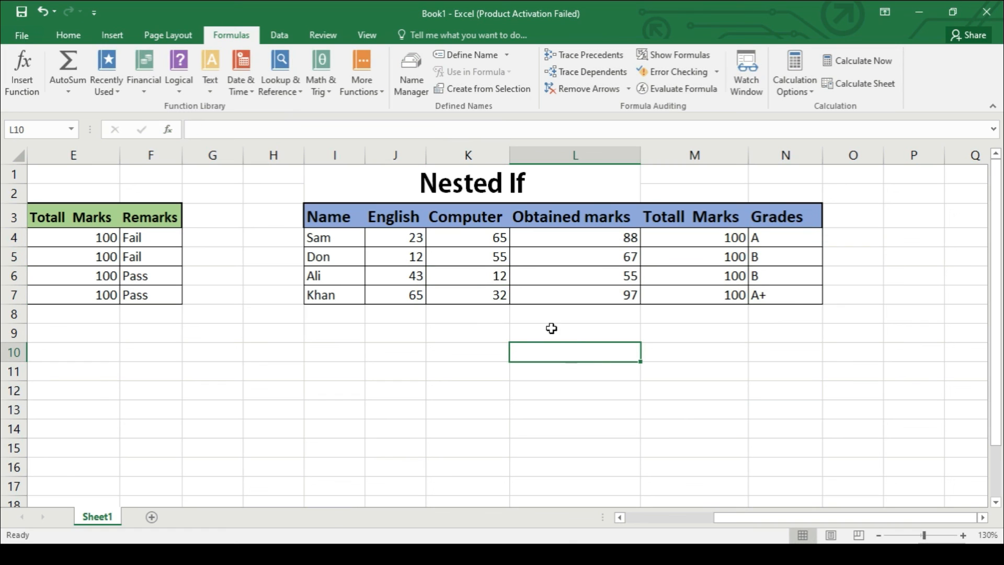
pyautogui.click(409, 278)
pyautogui.write('12')
pyautogui.click(535, 372)
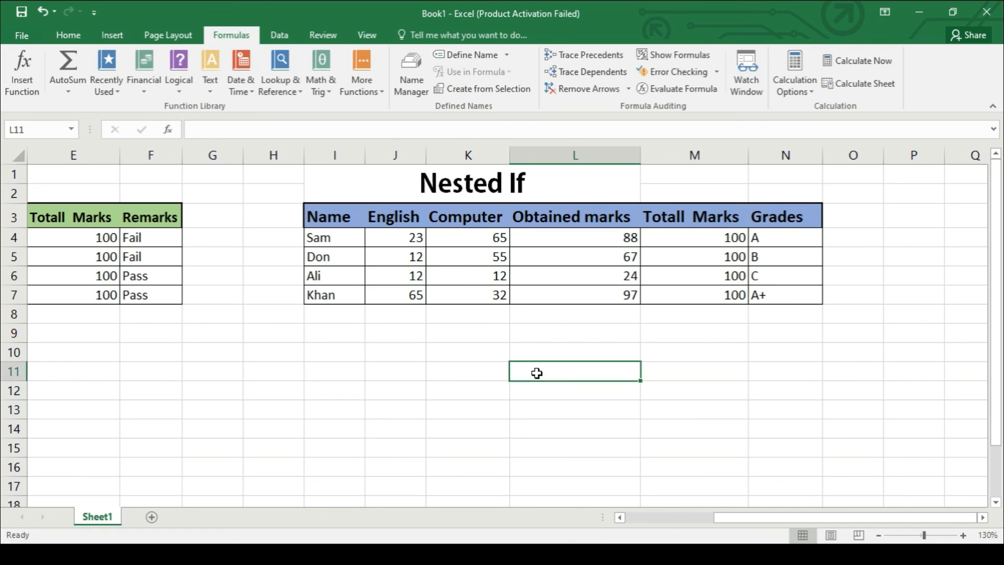
# - Check the obtained marks in L6 and the grades in N4 through N7 of the Nested If table
pyautogui.click(631, 277)
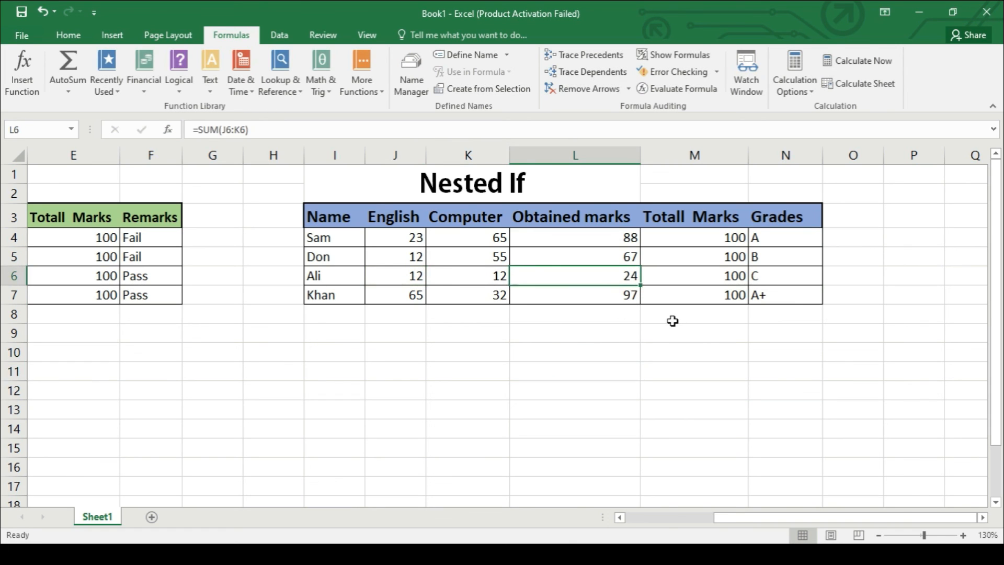
pyautogui.click(761, 242)
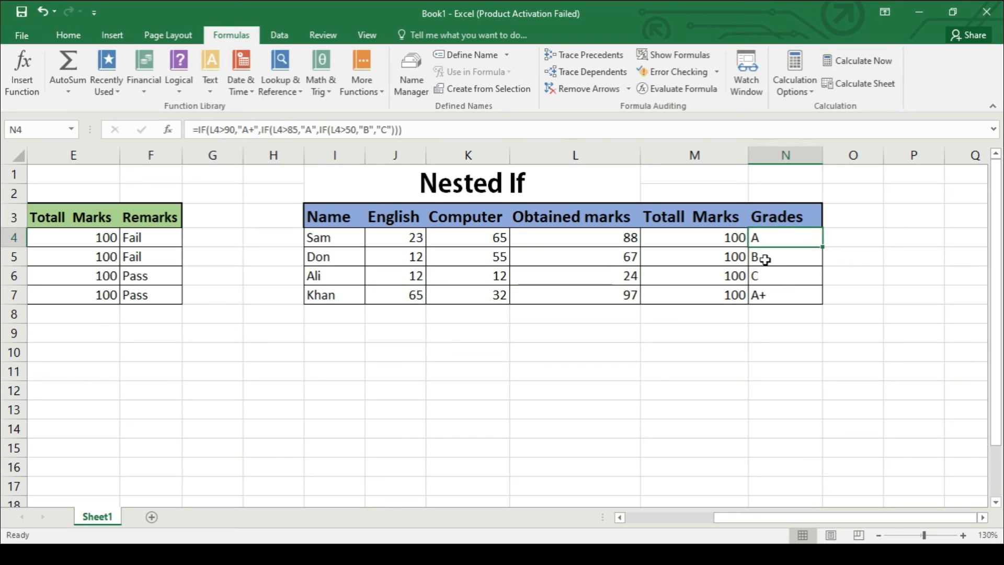
pyautogui.click(764, 260)
pyautogui.click(768, 281)
pyautogui.click(773, 297)
pyautogui.click(712, 347)
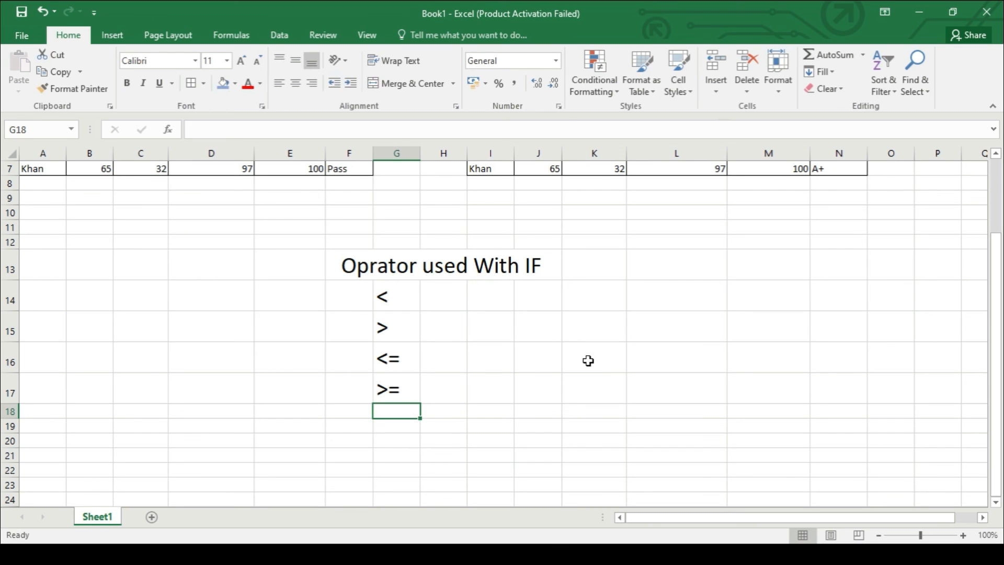
pyautogui.scroll(2, 588, 361)
pyautogui.scroll(-1, 607, 354)
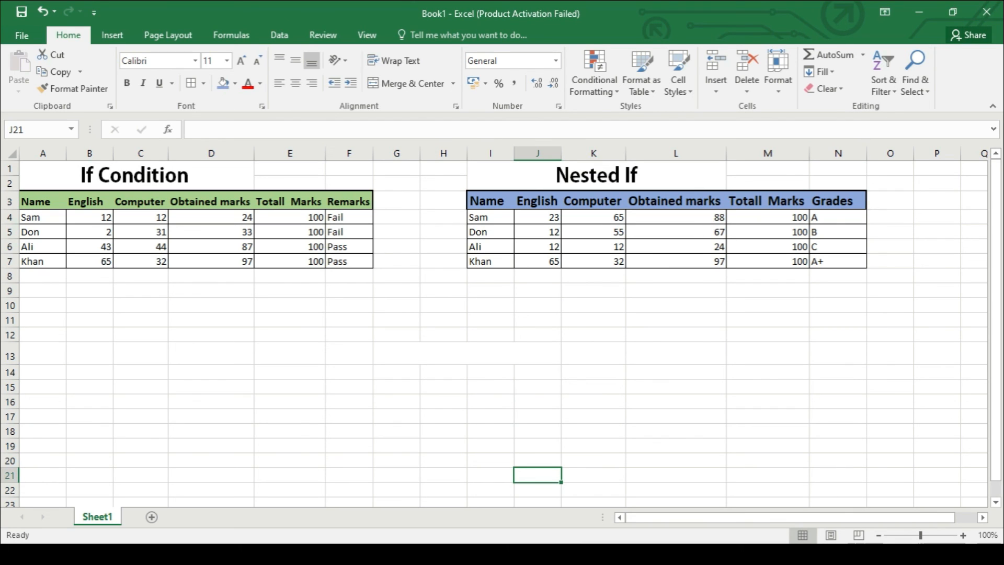
pyautogui.click(900, 554)
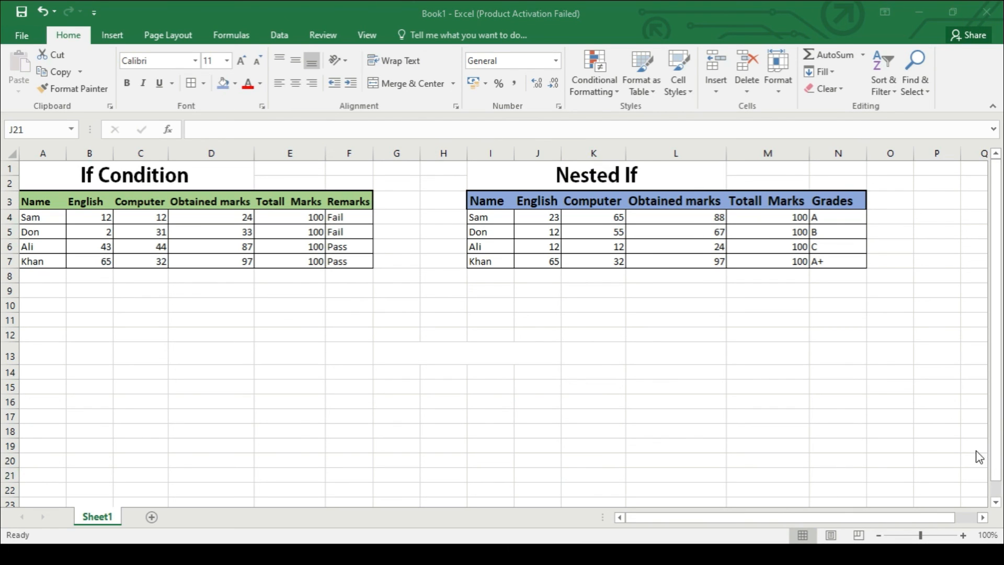